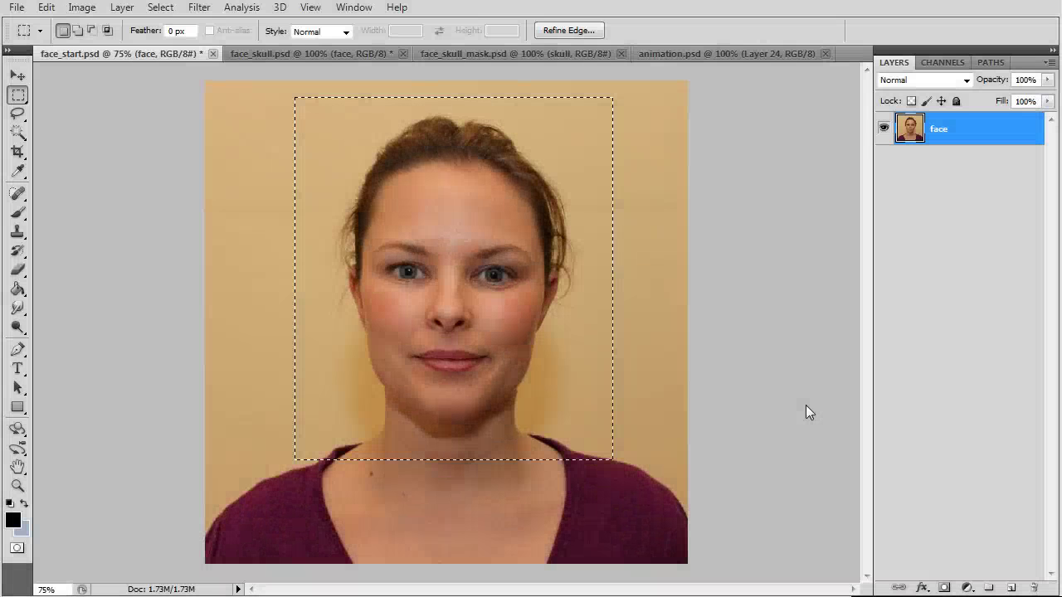
Crop the face photo to the marquee rectangle around her head with Image > Crop.
left_click(84, 10)
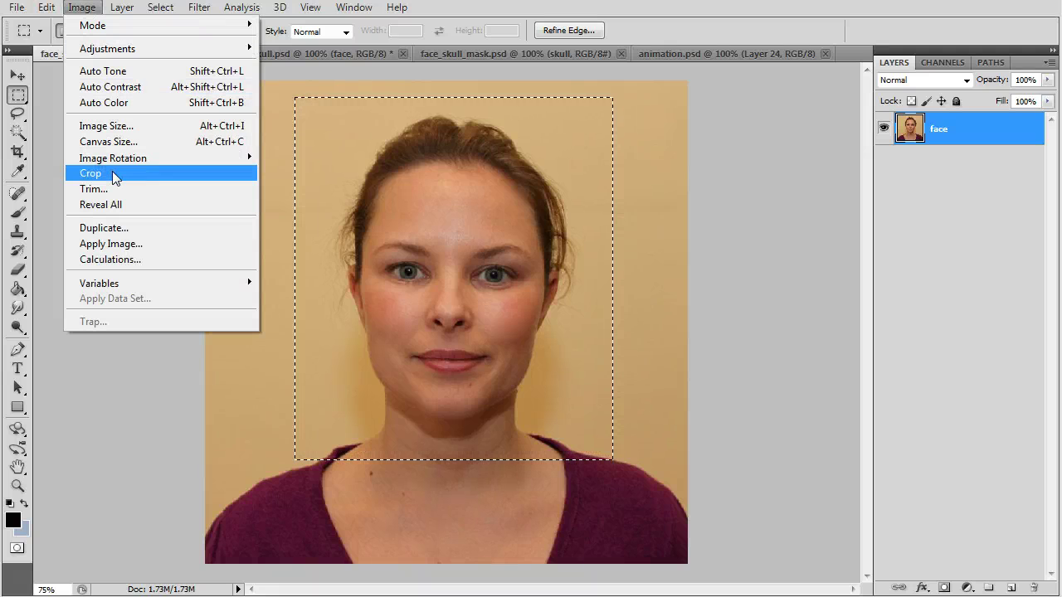
left_click(115, 176)
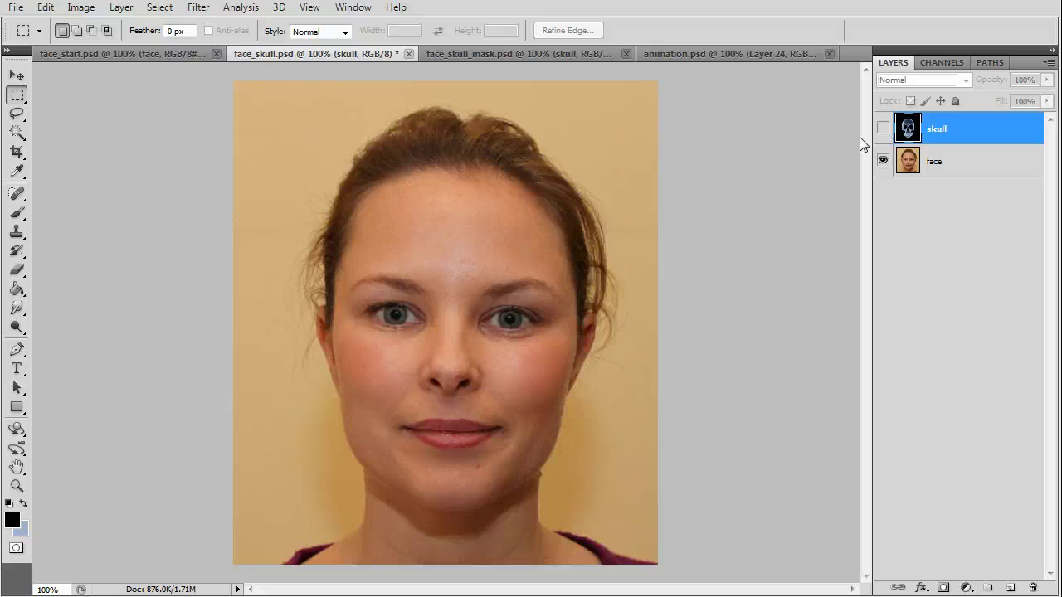
Show the skull layer at 50% opacity and align it over the face with snapping off.
left_click(883, 128)
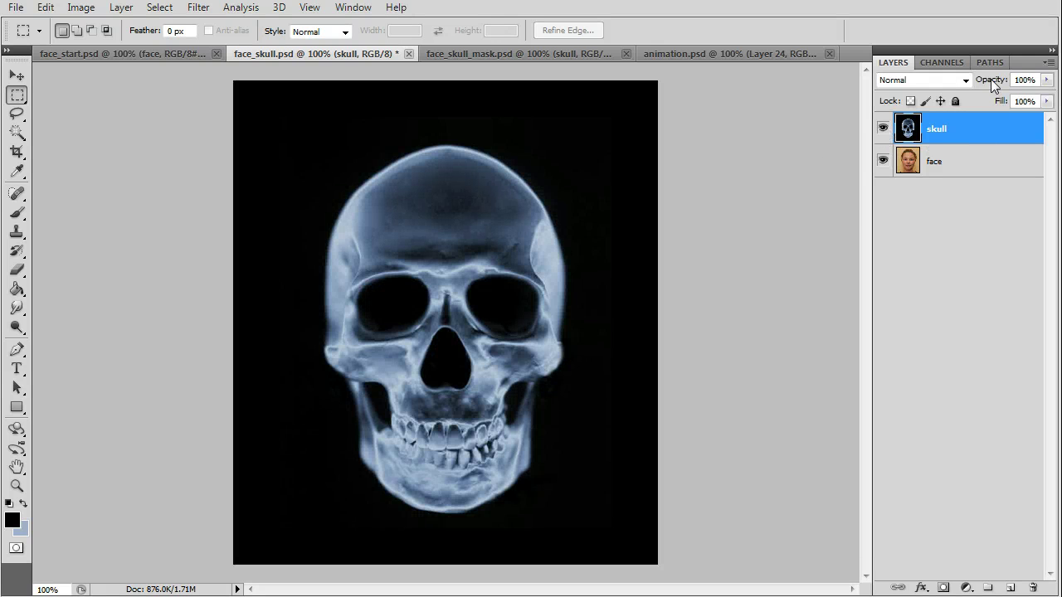
left_click_drag(991, 83, 948, 77)
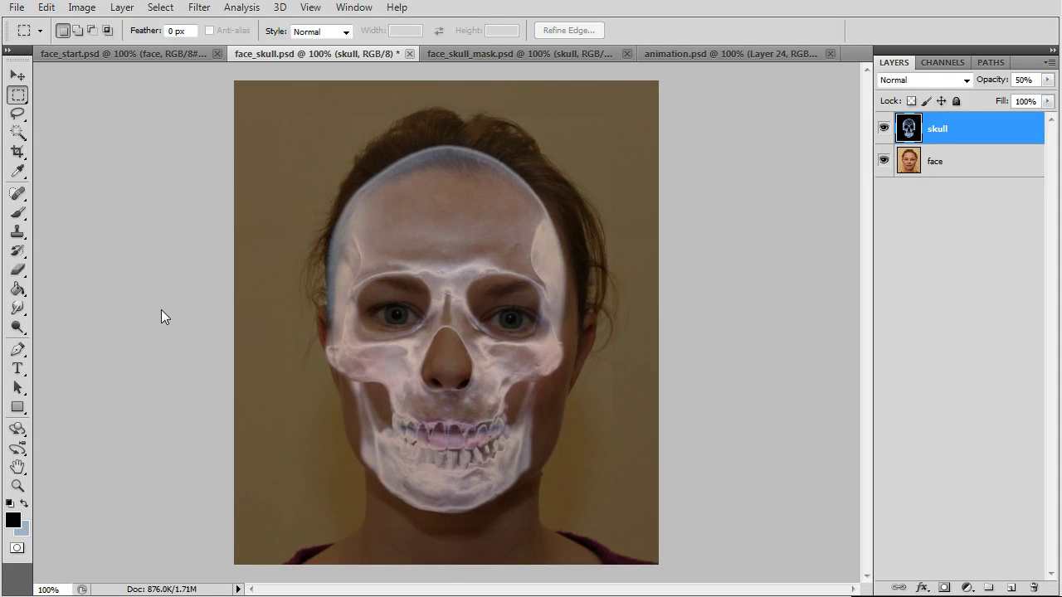
left_click(18, 75)
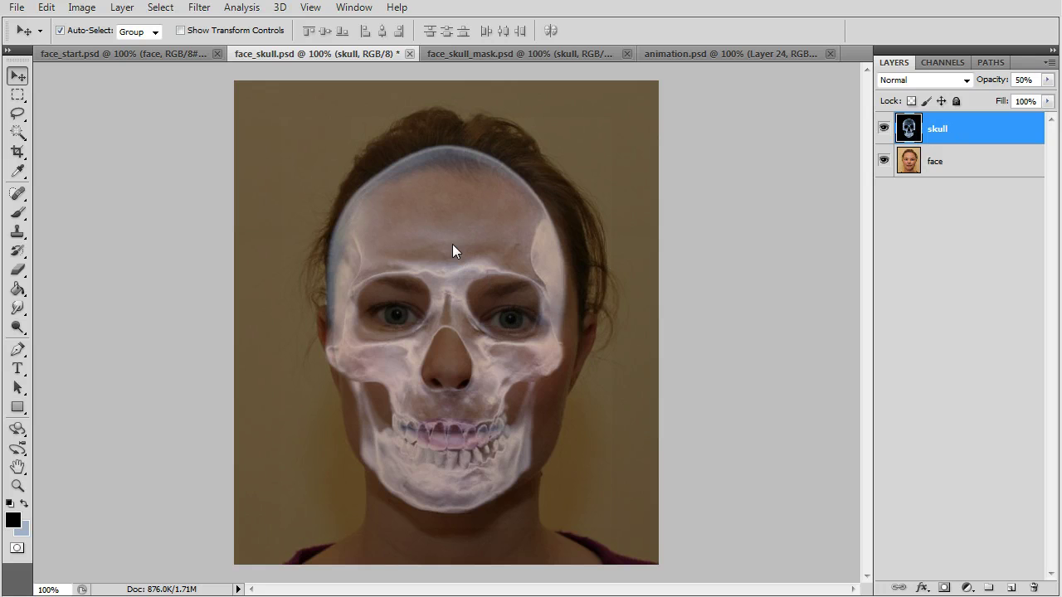
left_click_drag(456, 245, 462, 251)
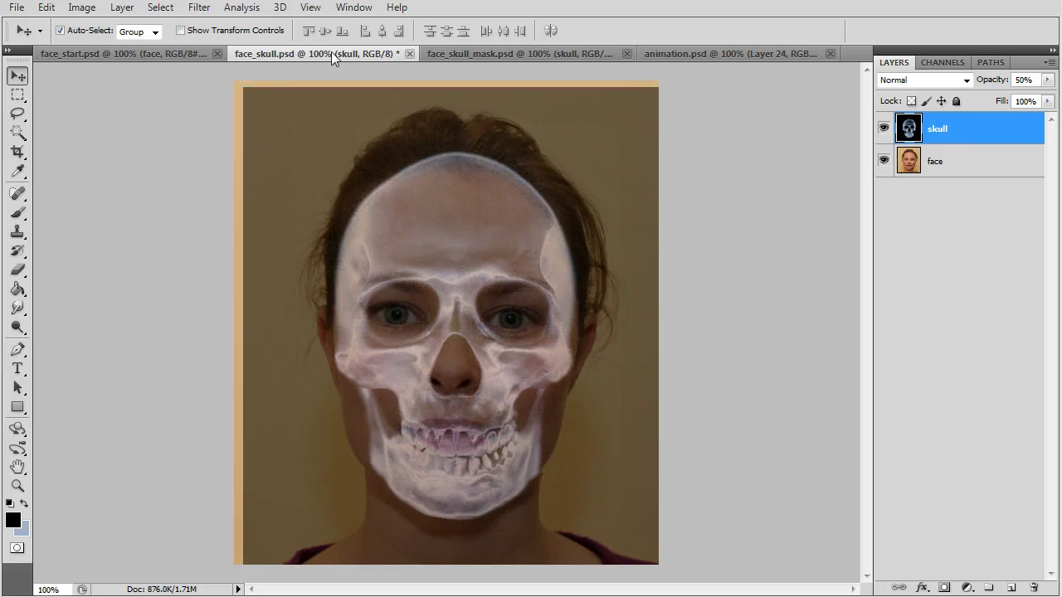
left_click(312, 8)
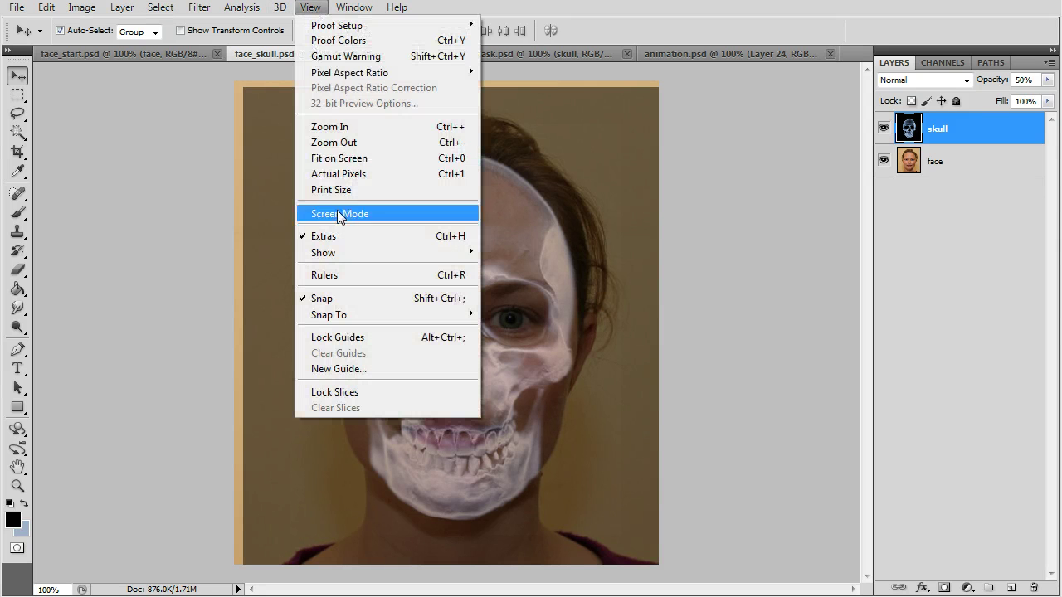
left_click(345, 302)
left_click_drag(459, 294, 460, 293)
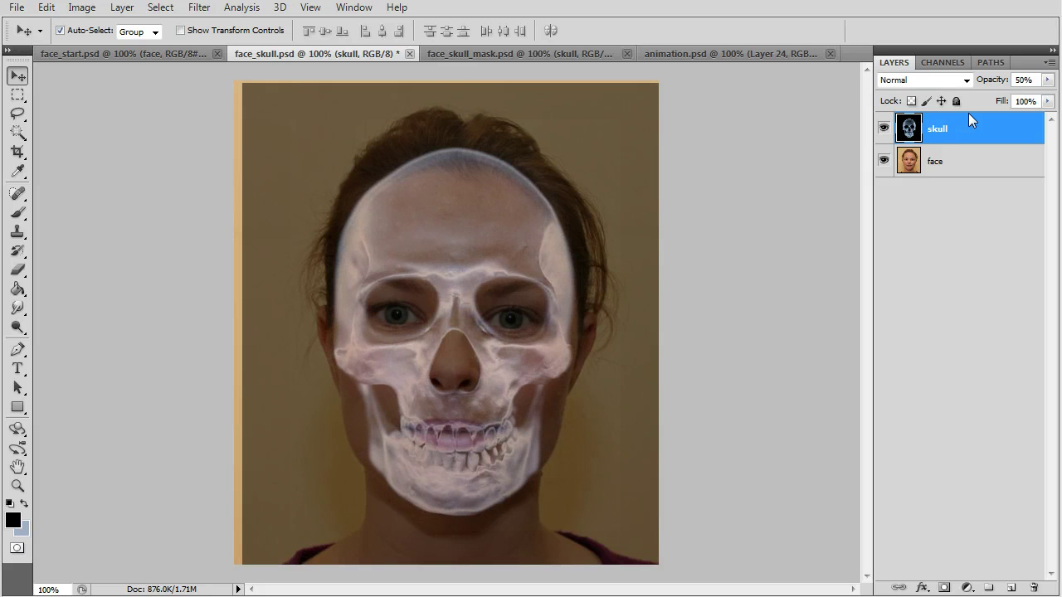
Fill the exposed tan edge strips dark with the Paint Bucket.
left_click(17, 289)
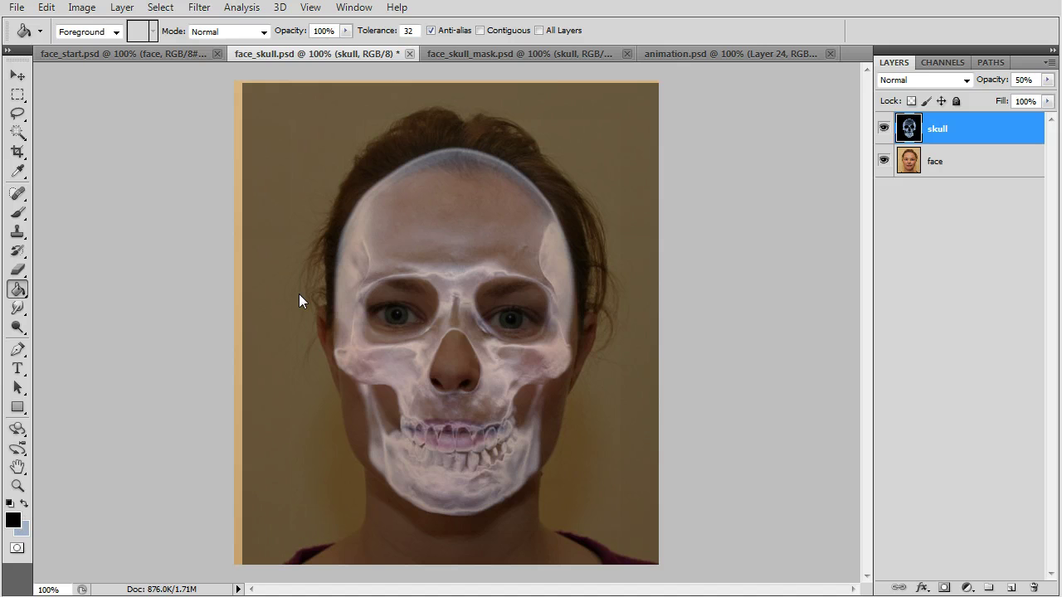
left_click(236, 169)
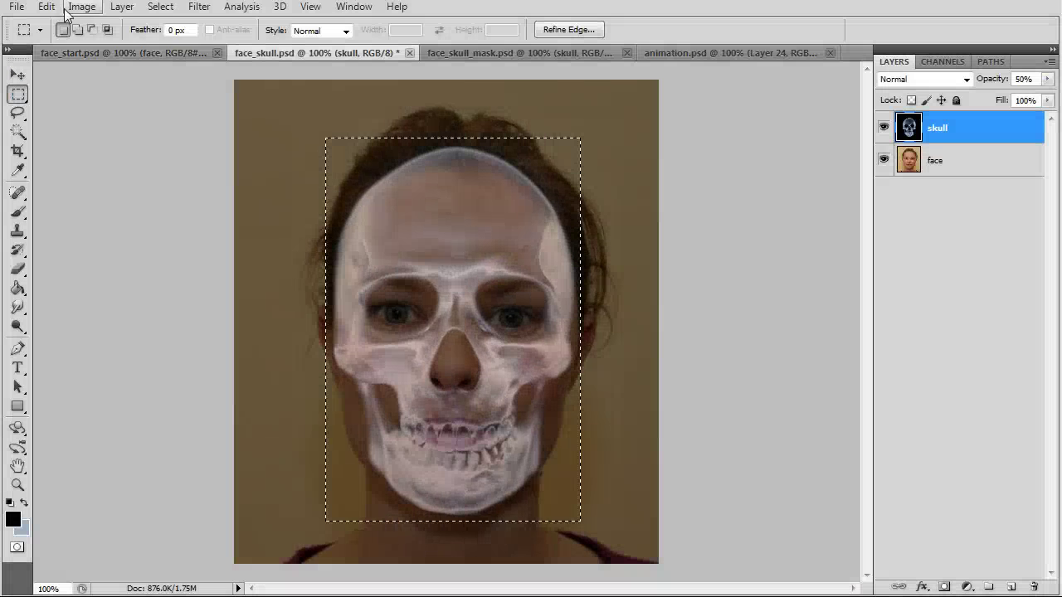
left_click(47, 6)
Warp the skull so its jaw and eye sockets line up with her face.
mouse_move(100, 330)
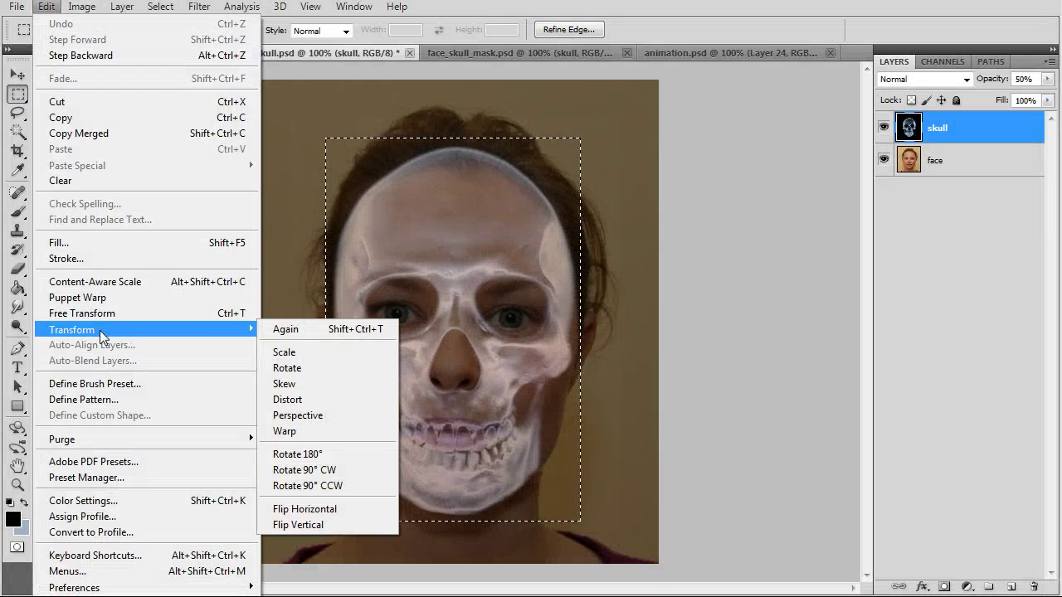
left_click(313, 433)
left_click_drag(411, 398, 403, 401)
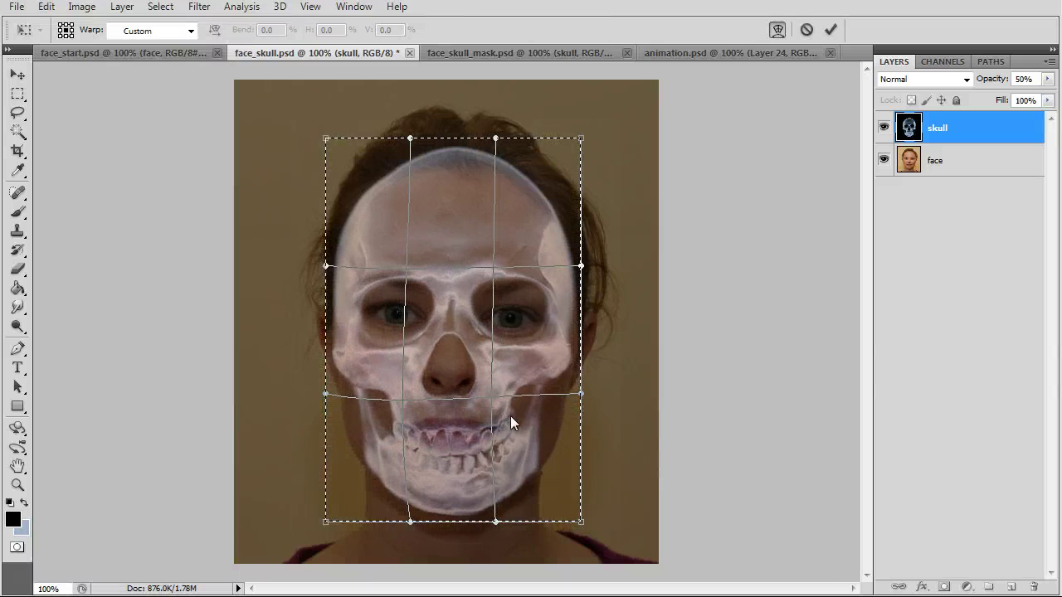
left_click_drag(501, 402, 504, 397)
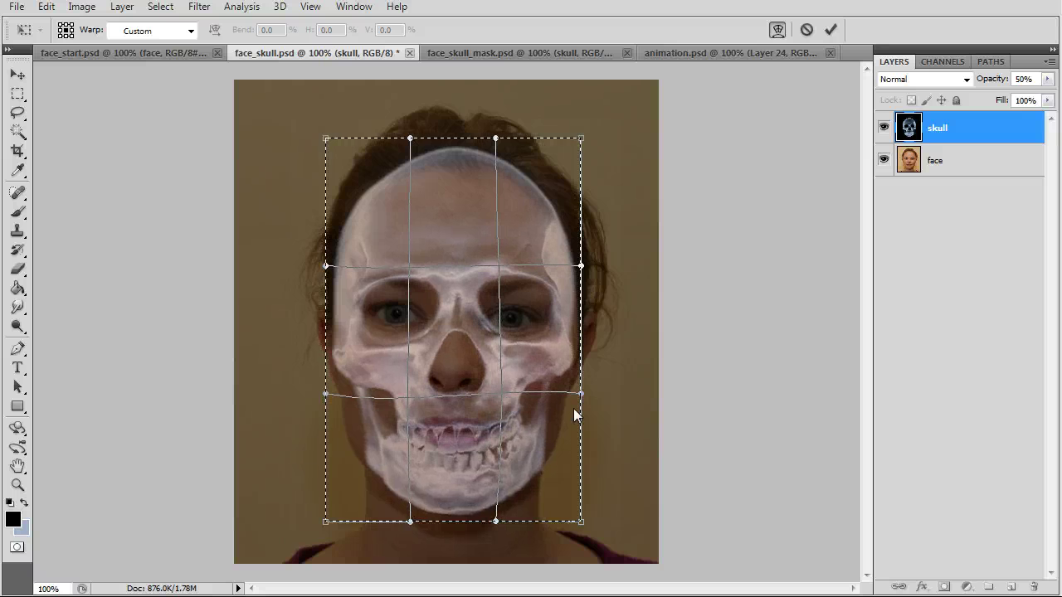
left_click_drag(412, 316, 405, 327)
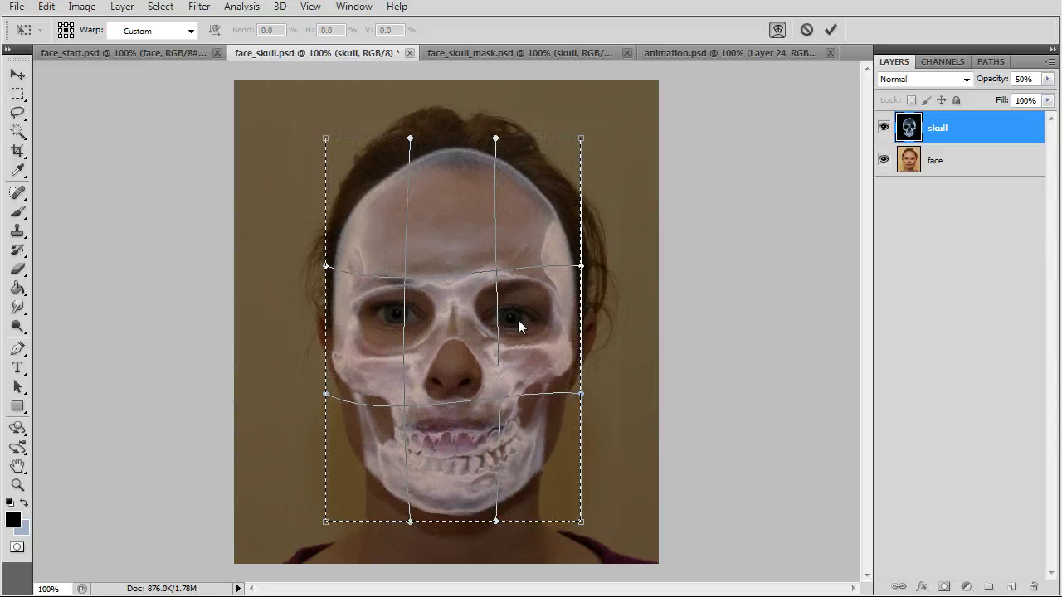
left_click_drag(502, 324, 501, 328)
left_click_drag(400, 341, 399, 335)
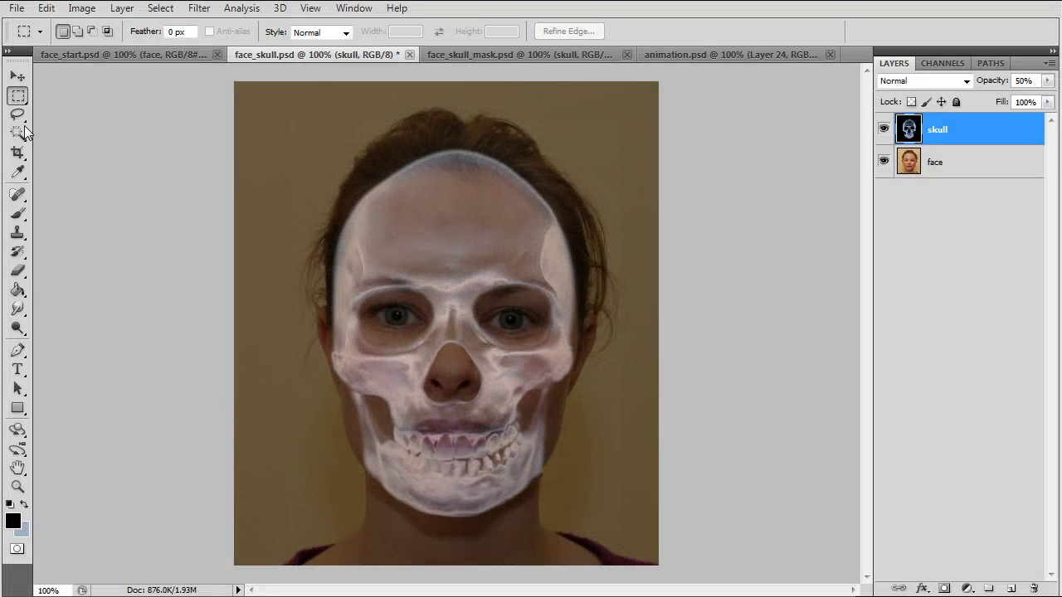
Lasso the skull's nose cavity and put it into Edit > Transform > Warp.
left_click(18, 117)
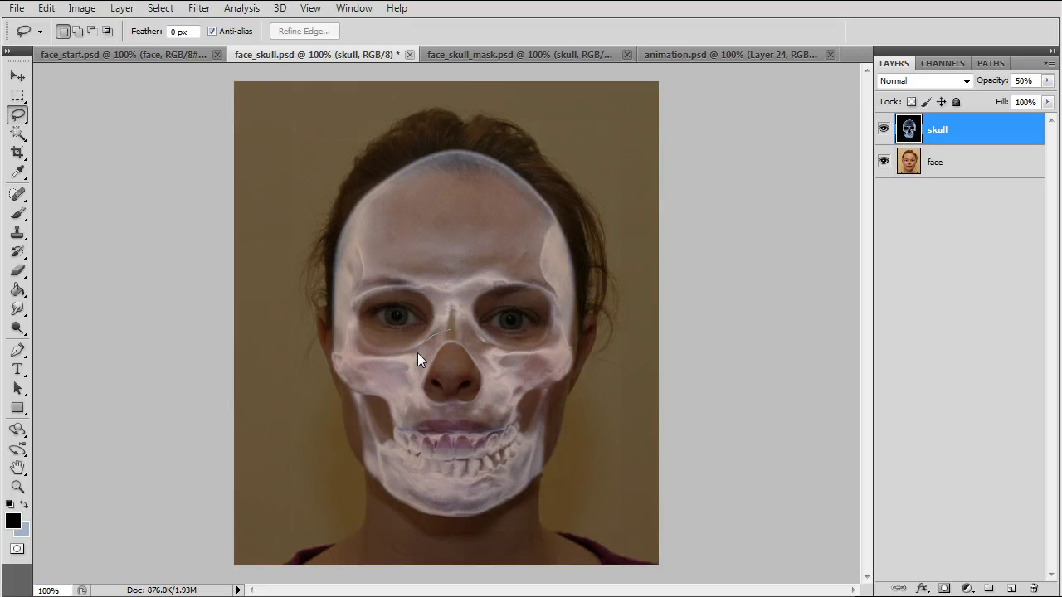
left_click_drag(451, 330, 452, 332)
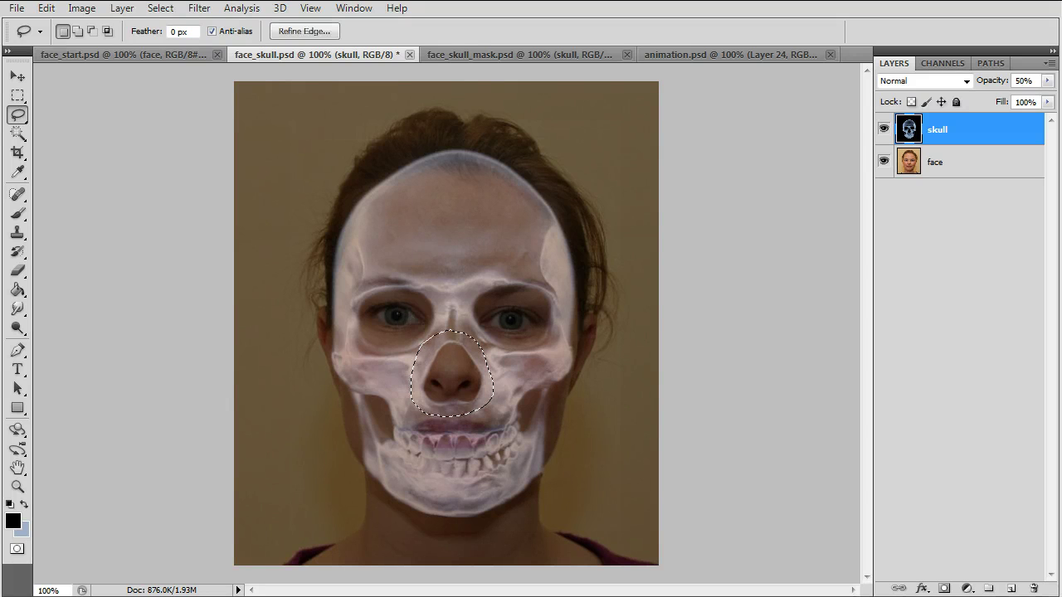
left_click(46, 8)
mouse_move(96, 331)
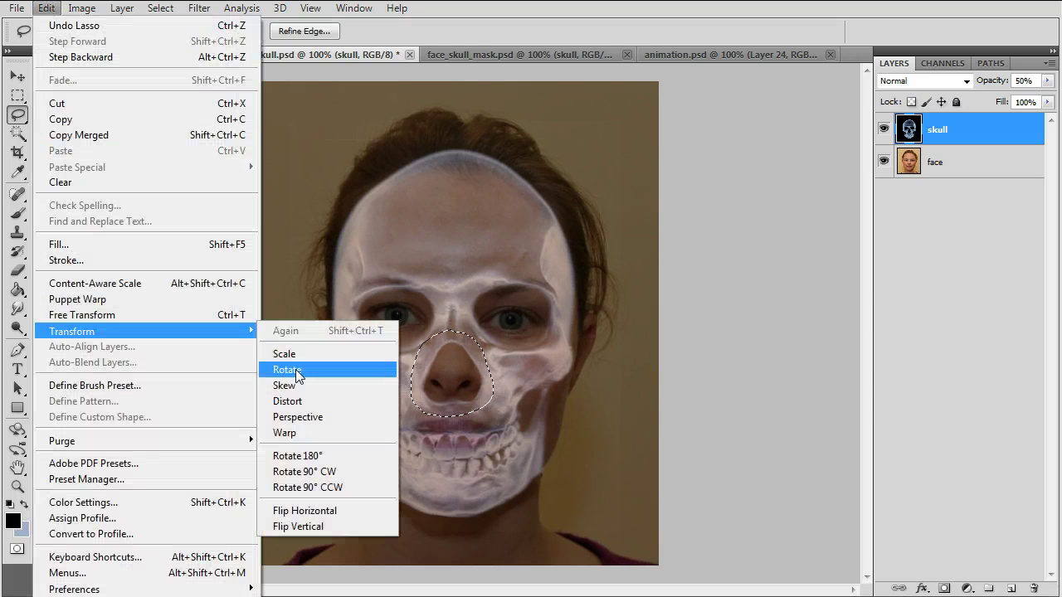
left_click(314, 433)
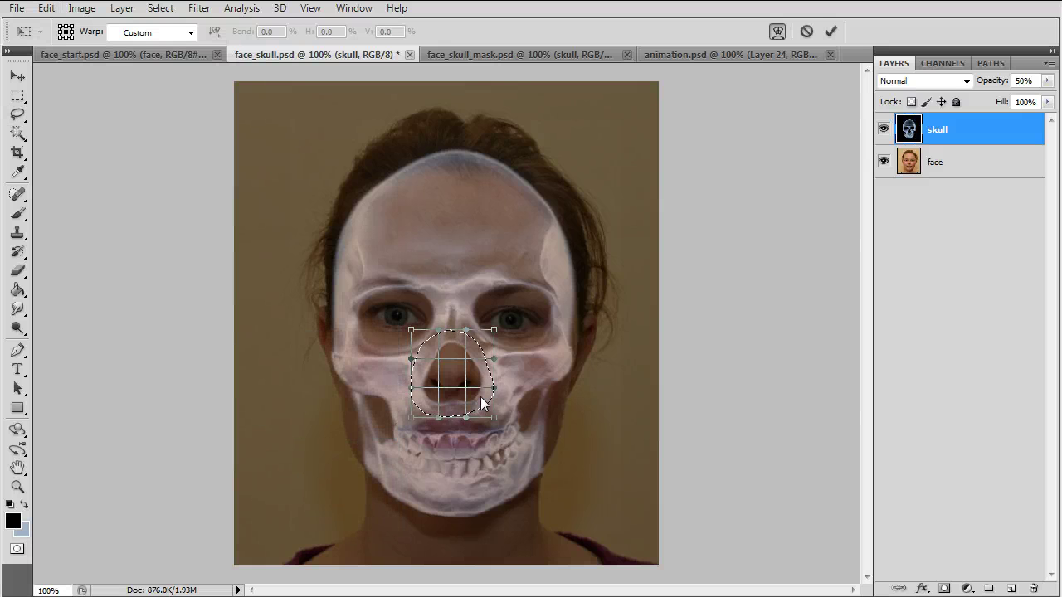
Arch the nose cavity upward into a taller shape and apply the warp.
scroll(480, 401, "up", 2)
scroll(479, 401, "up", 1)
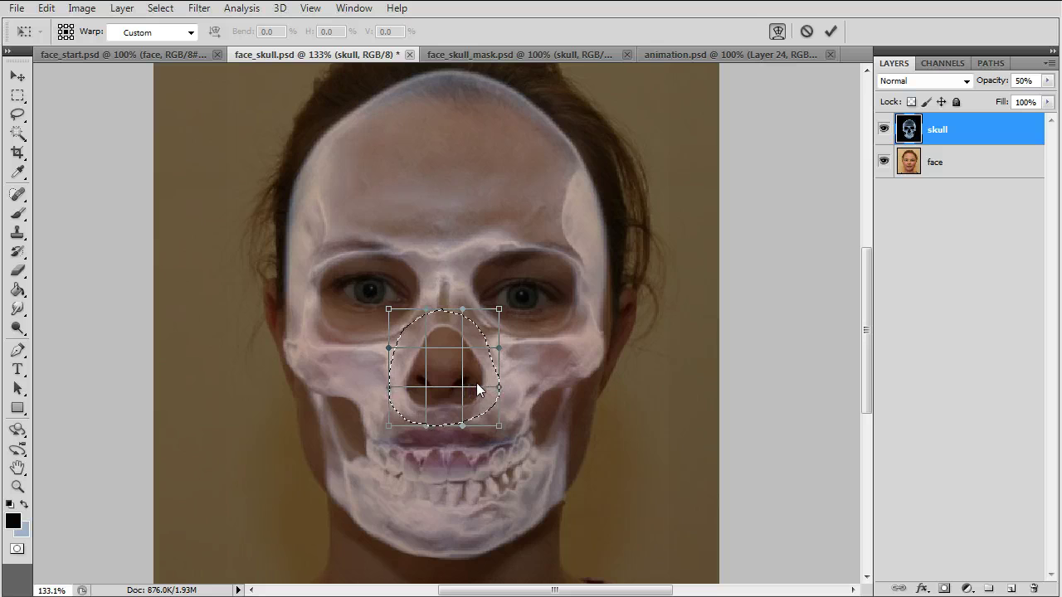
scroll(464, 384, "up", 2)
left_click_drag(436, 277, 441, 226)
left_click_drag(447, 402, 414, 374)
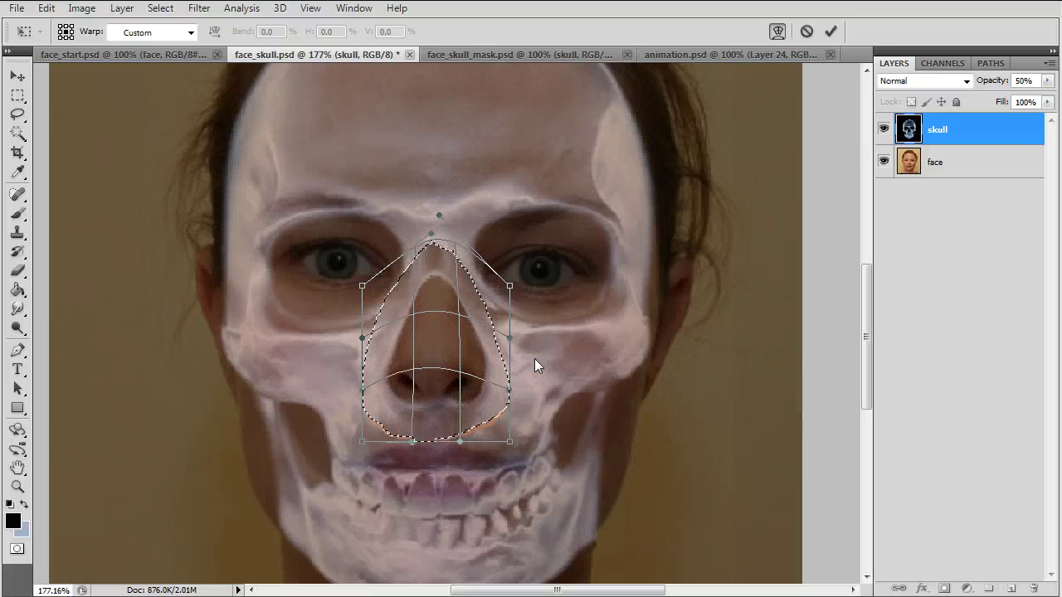
left_click(17, 95)
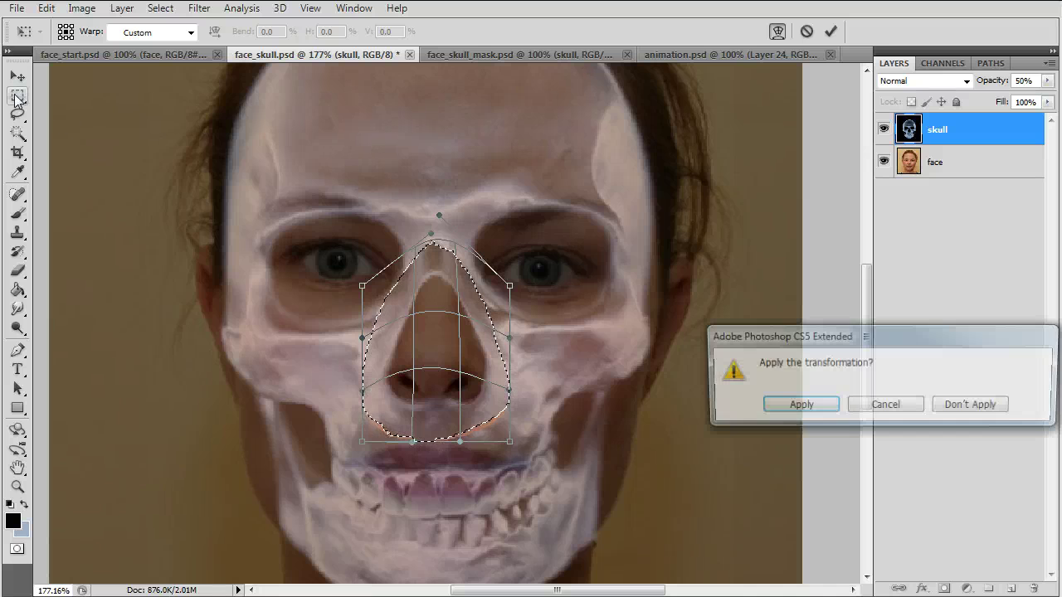
left_click(790, 405)
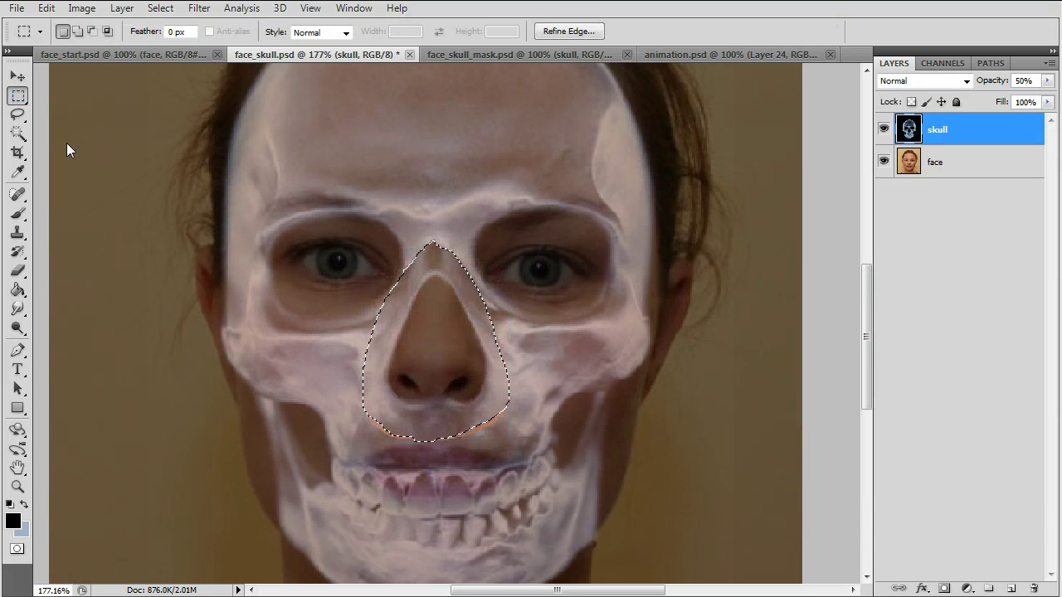
Deselect the nose, zoom in around the mouth, and switch to the Eyedropper.
left_click(140, 272)
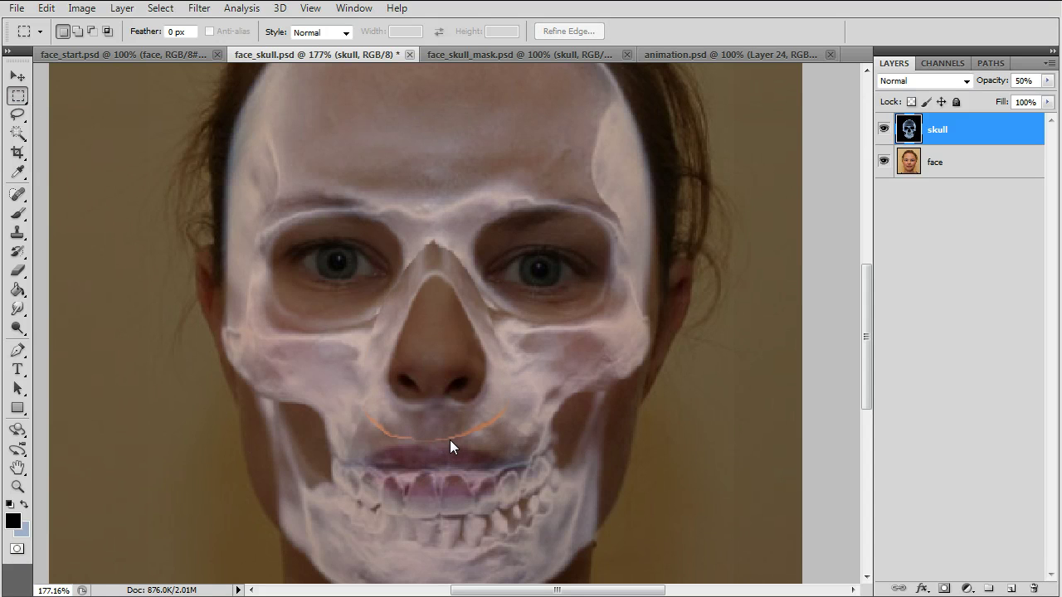
scroll(427, 440, "up", 3)
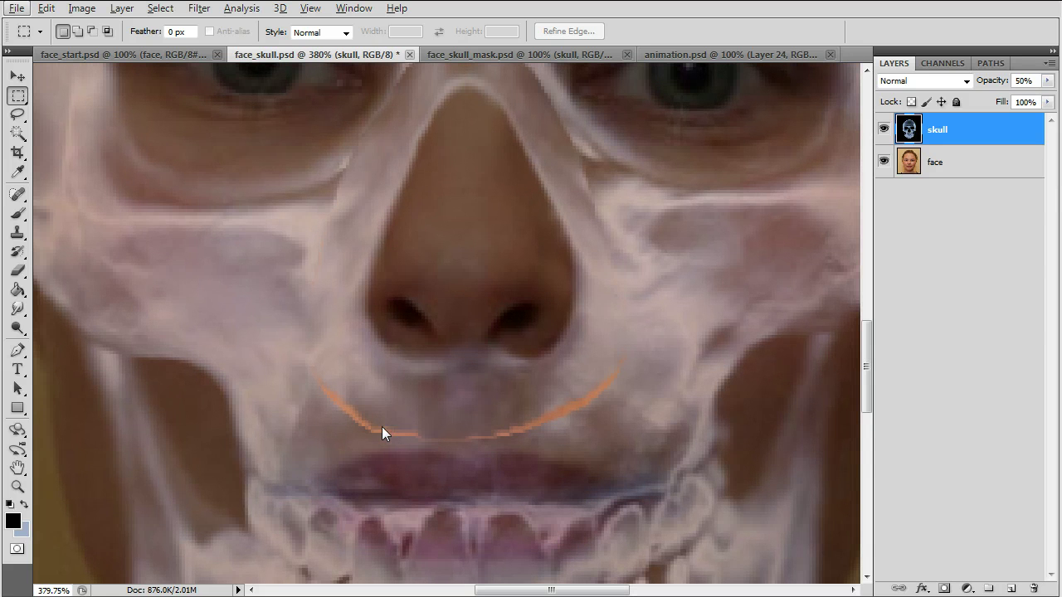
scroll(624, 257, "down", 1)
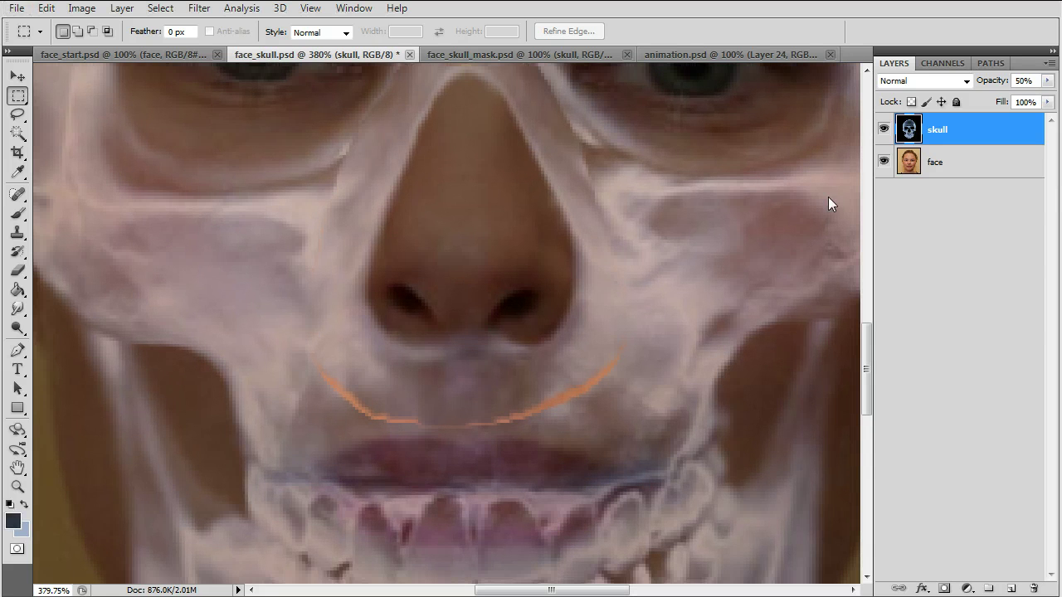
scroll(607, 261, "up", 7)
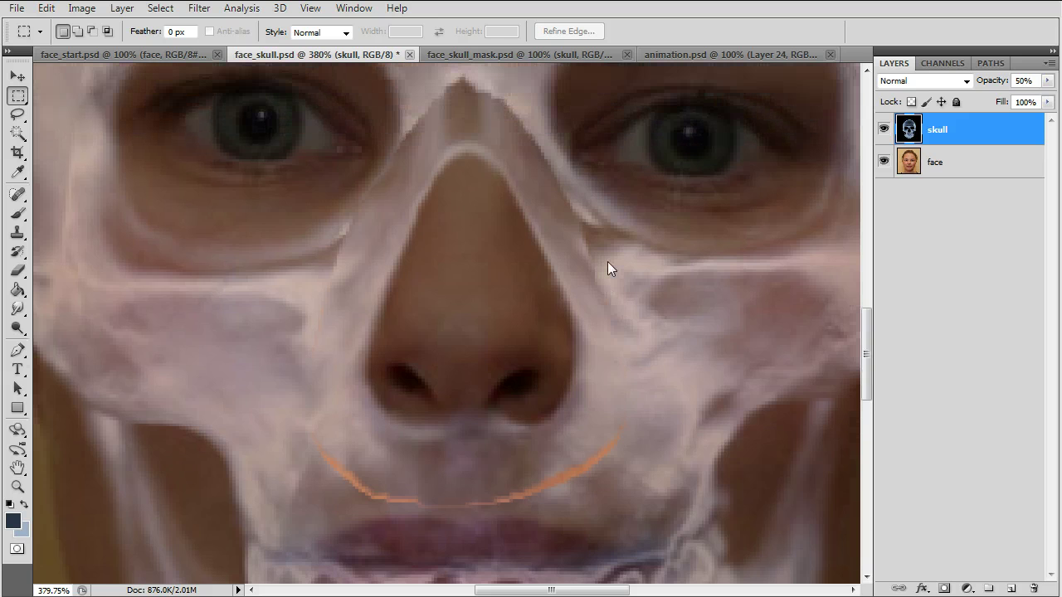
key("b")
key("i")
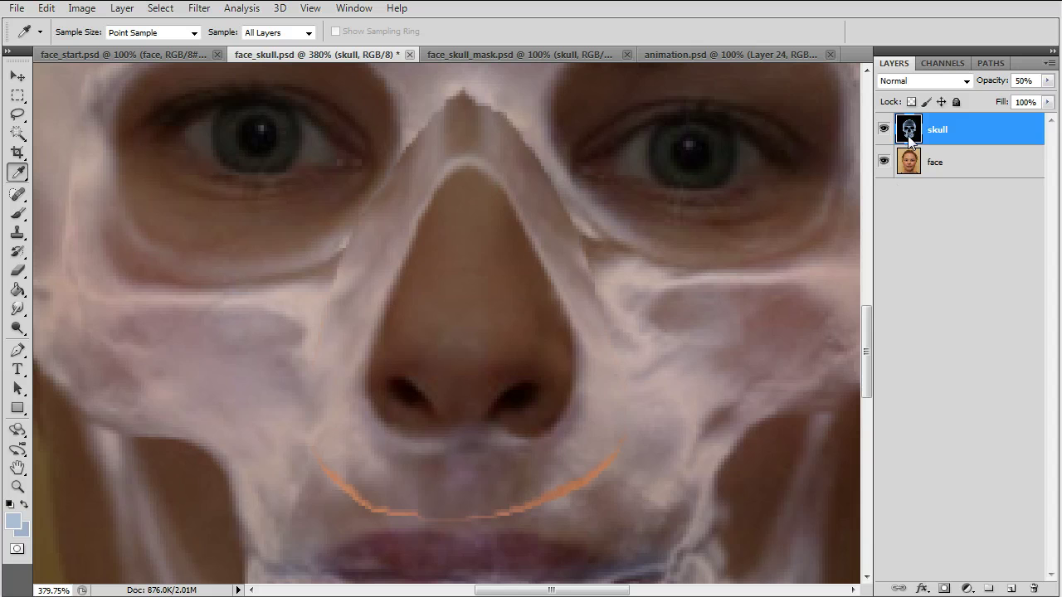
Make the skull 100% opaque, hide the face, and paint the seam's left part in sampled bone blue.
left_click_drag(996, 82, 1050, 82)
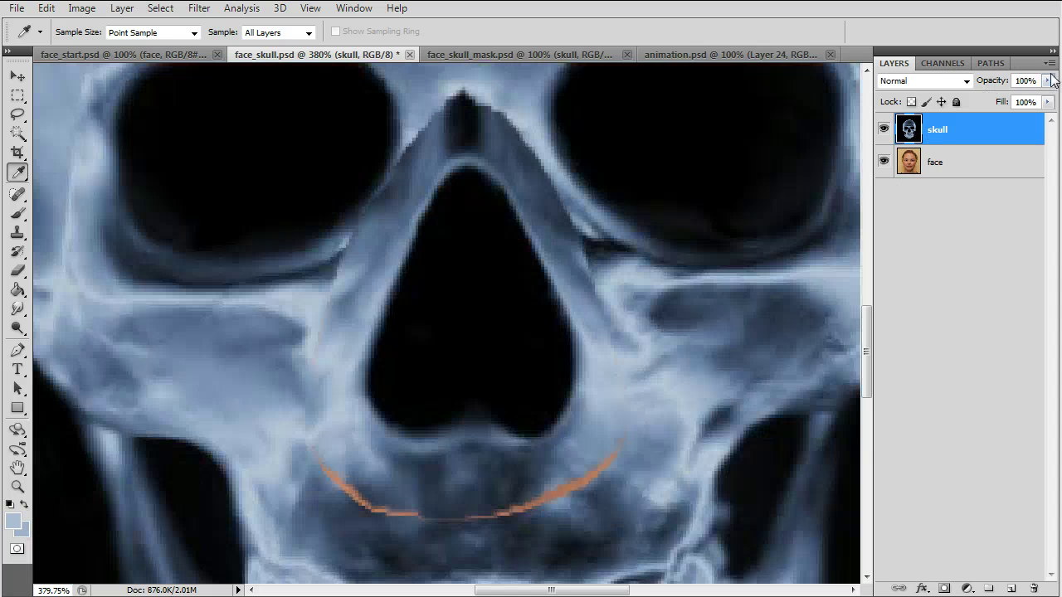
left_click(883, 162)
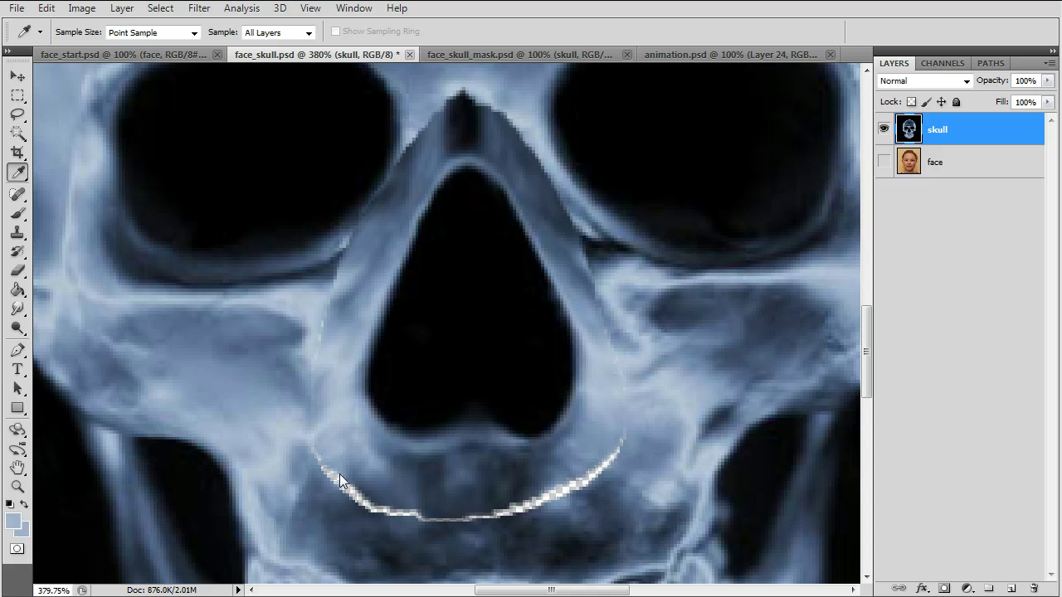
left_click(448, 500)
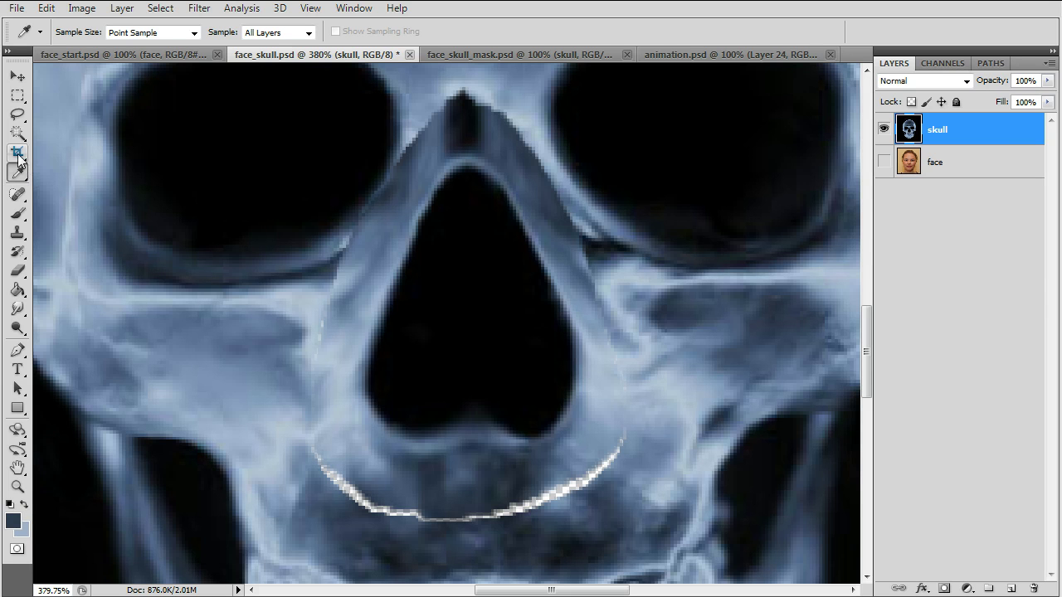
left_click(18, 214)
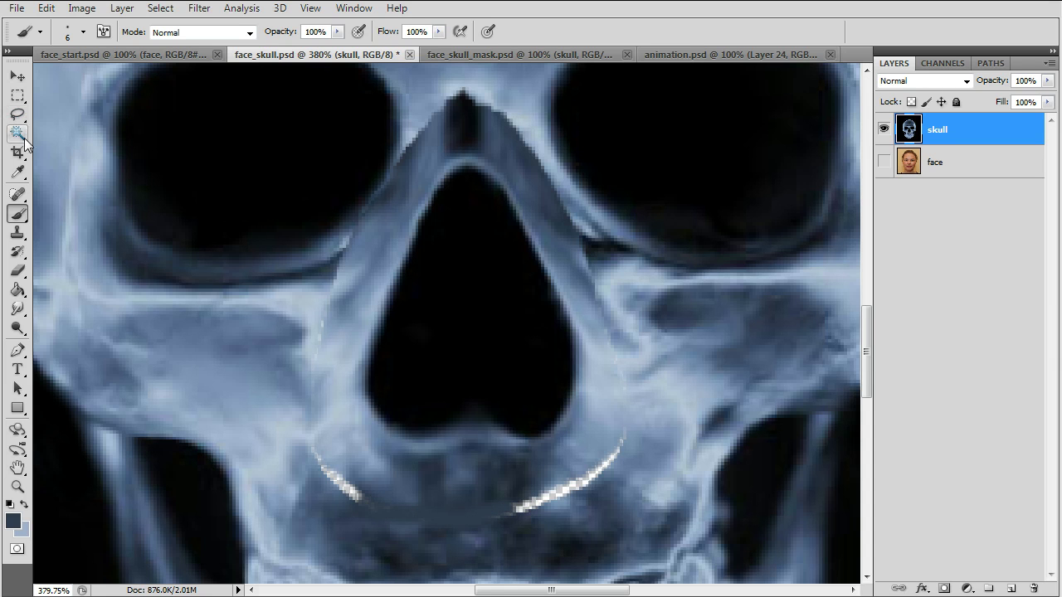
left_click(18, 171)
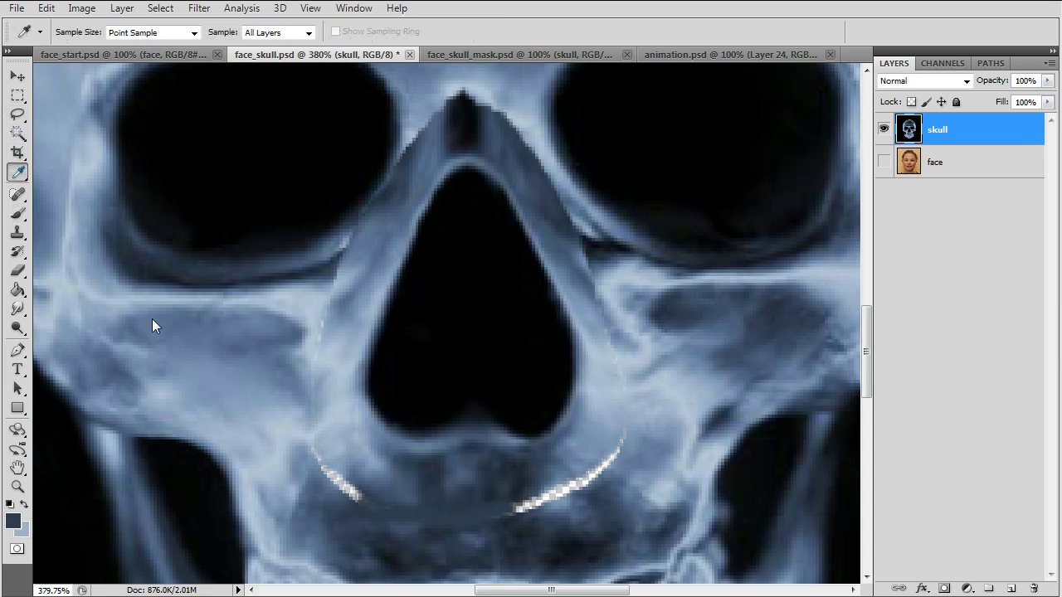
left_click(336, 461)
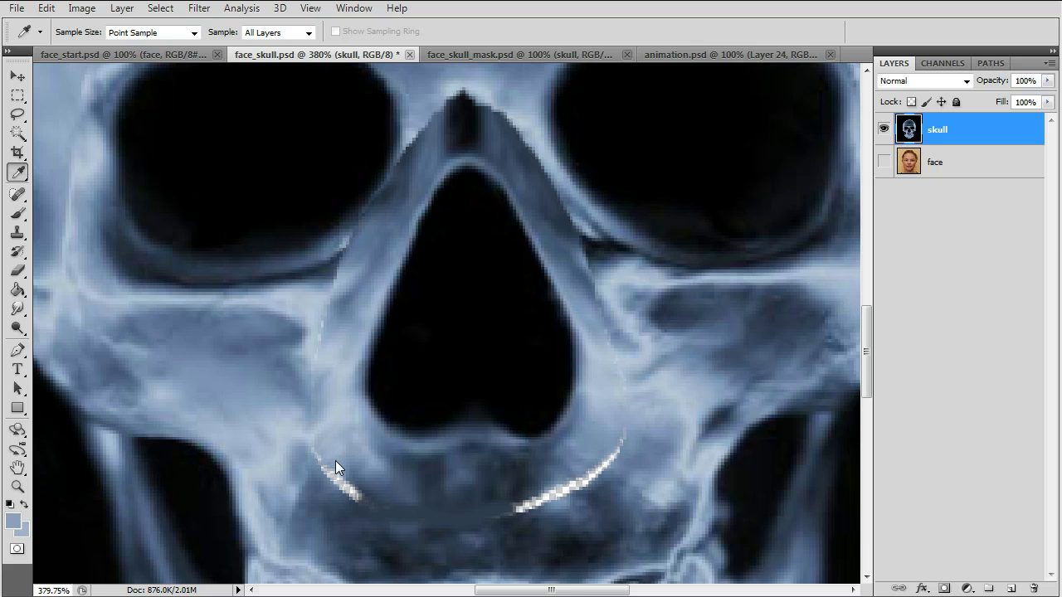
left_click(18, 214)
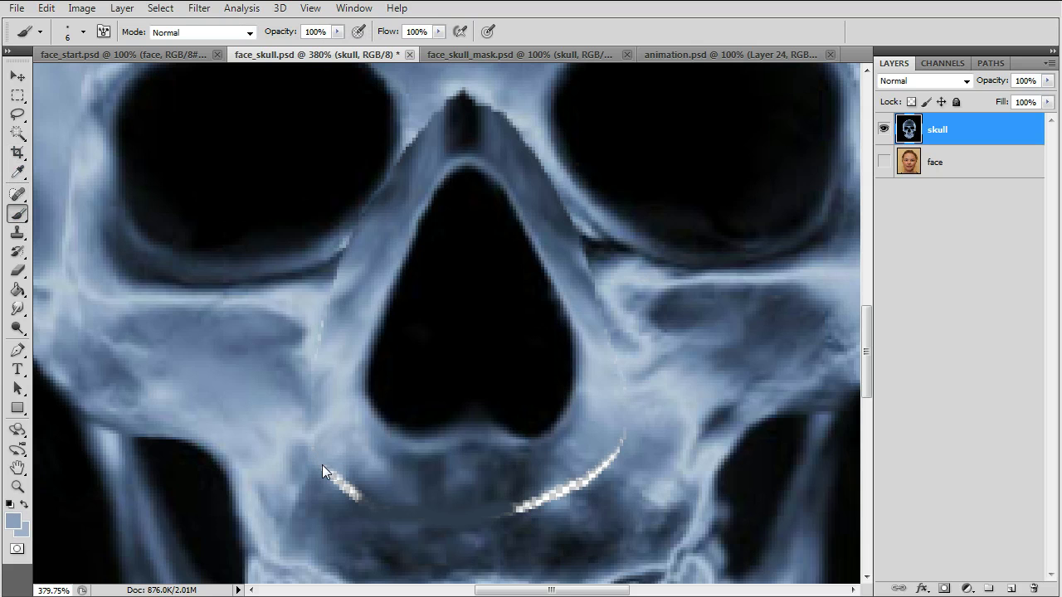
left_click_drag(361, 498, 315, 450)
Sample a darker skull blue and paint over the remaining seam near the jaw.
left_click(16, 172)
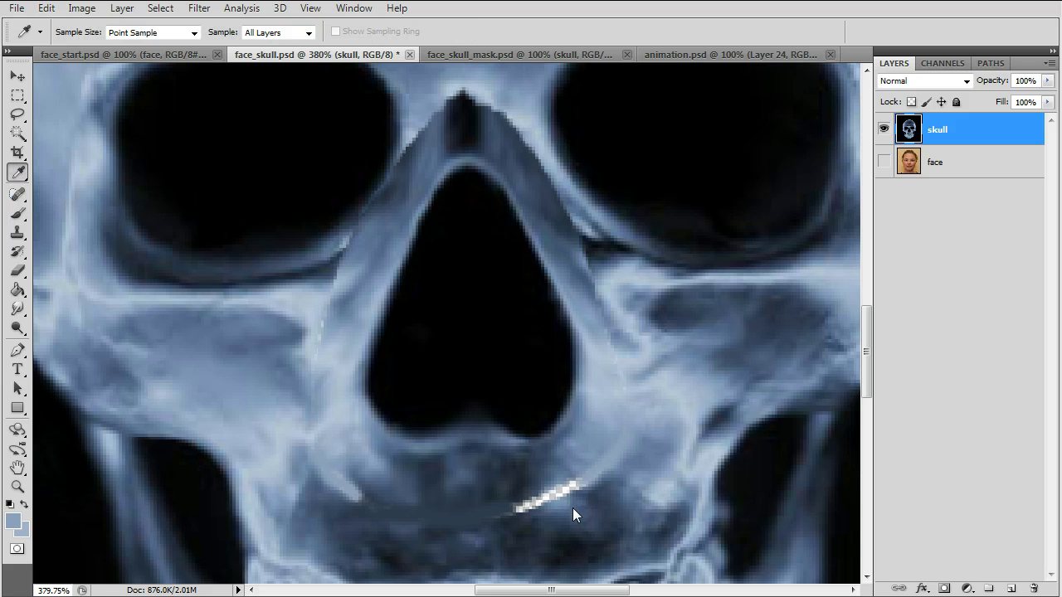
left_click(567, 508)
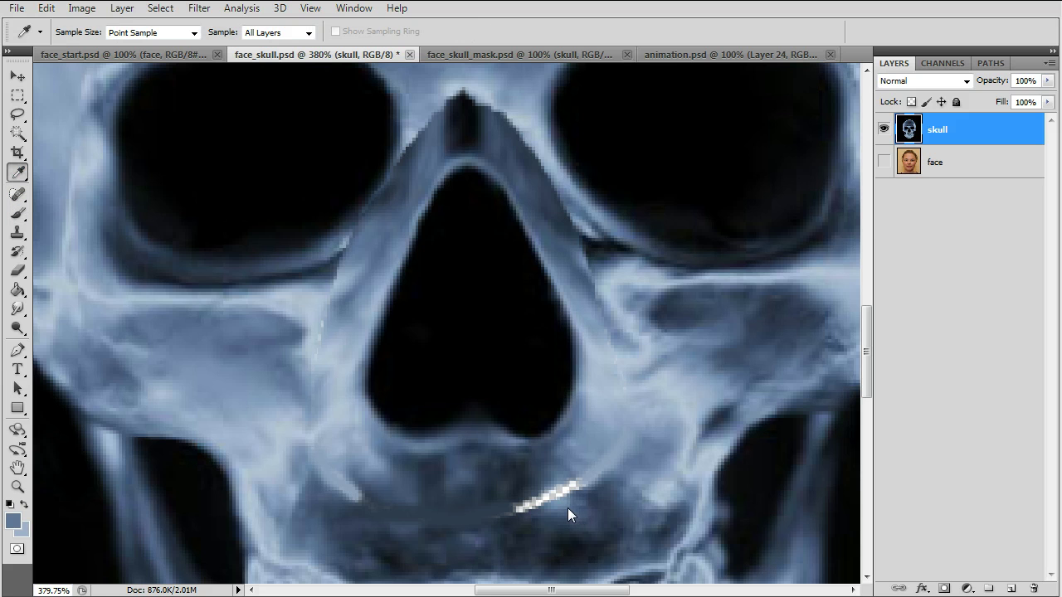
left_click(17, 214)
mouse_move(578, 486)
left_mouse_down()
mouse_move(552, 497)
mouse_move(580, 490)
mouse_move(569, 486)
left_mouse_up()
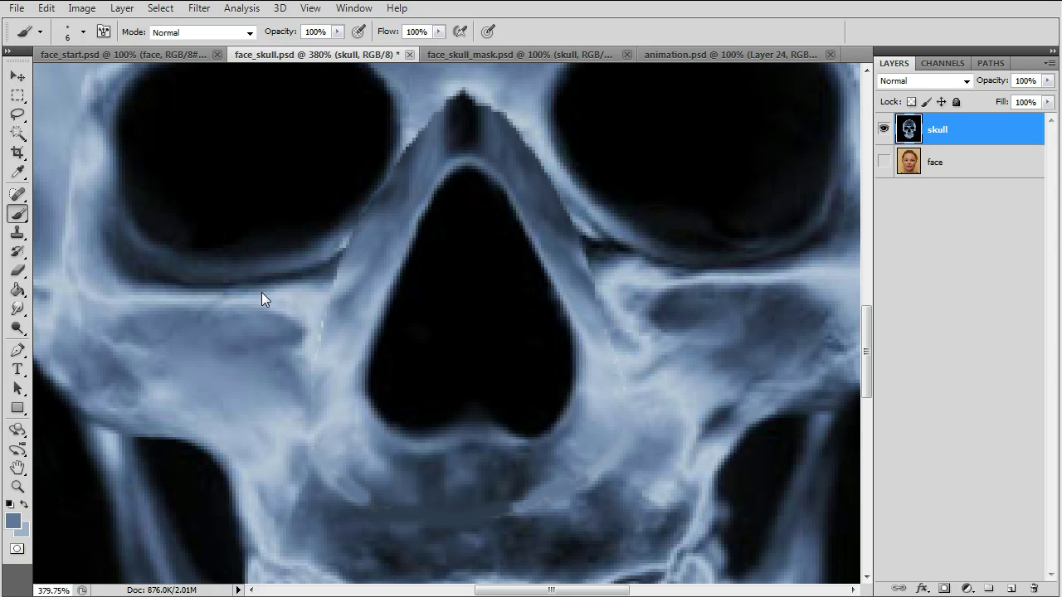
Select the Blur Tool and set its Strength to 100%.
left_click(18, 309)
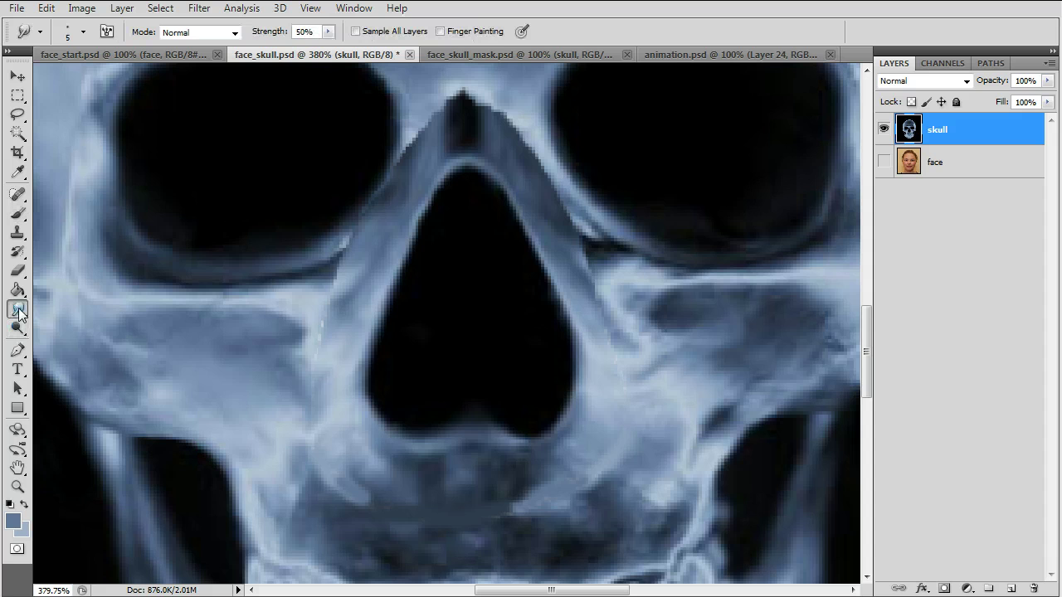
left_click(18, 309)
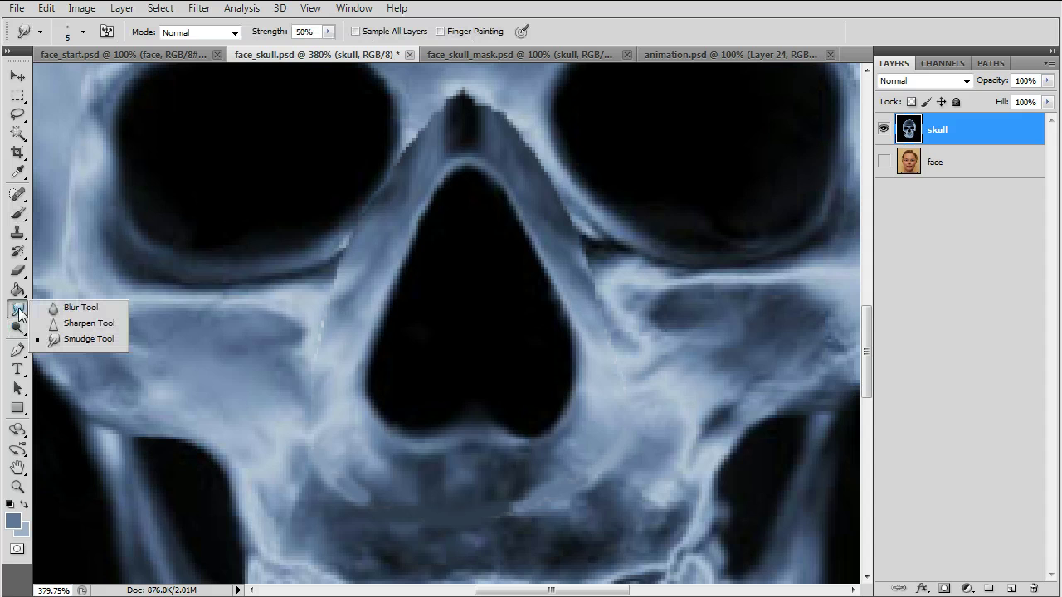
left_click(74, 308)
left_click(328, 31)
double_click(304, 31)
type("100")
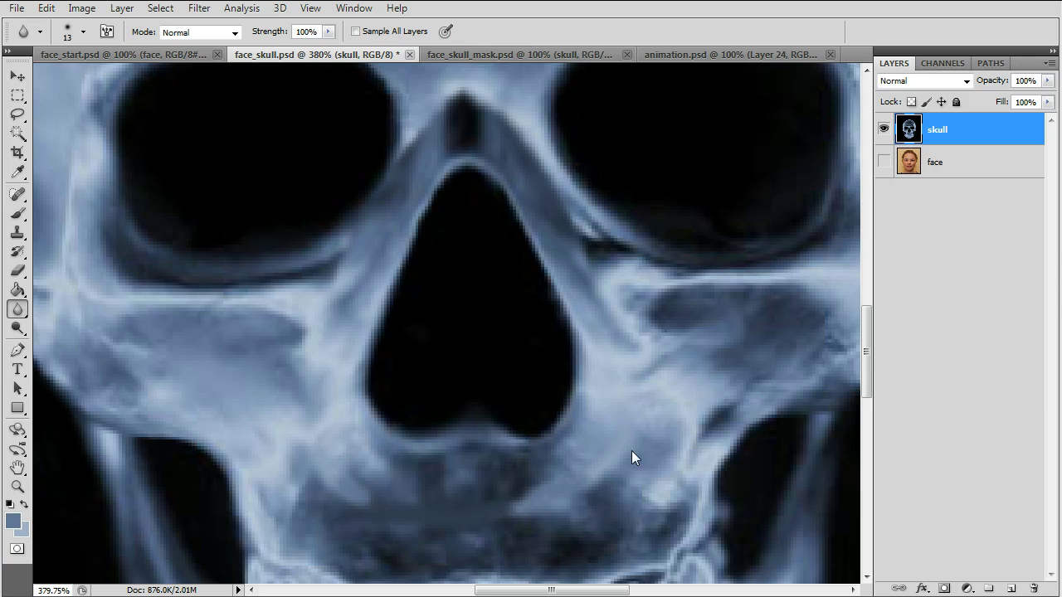
Select the strip holding the faint line above the skull and fill it black.
key("ctrl+1")
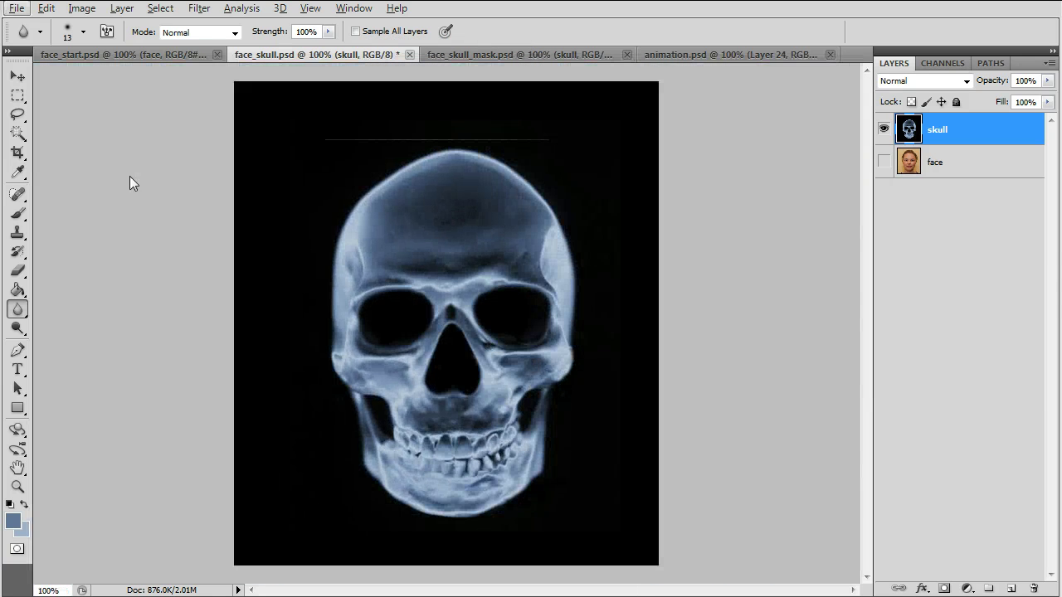
left_click(17, 96)
left_click_drag(288, 112, 570, 146)
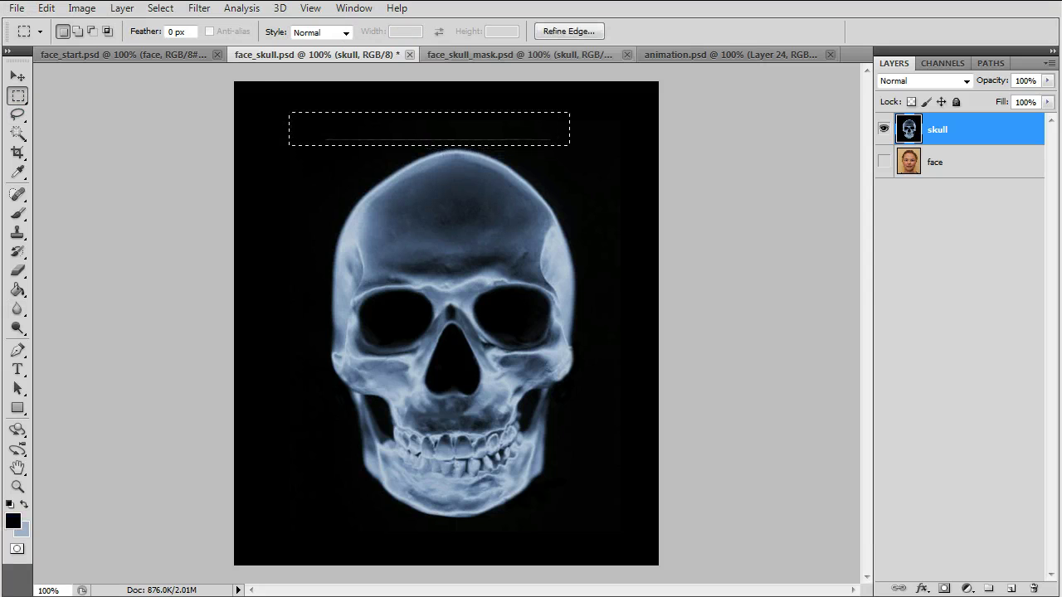
left_click(46, 9)
left_click(58, 244)
left_click(801, 181)
Warp the lower jaw up and wider to fit the mouth and chin, apply, and deselect.
key("ctrl+d")
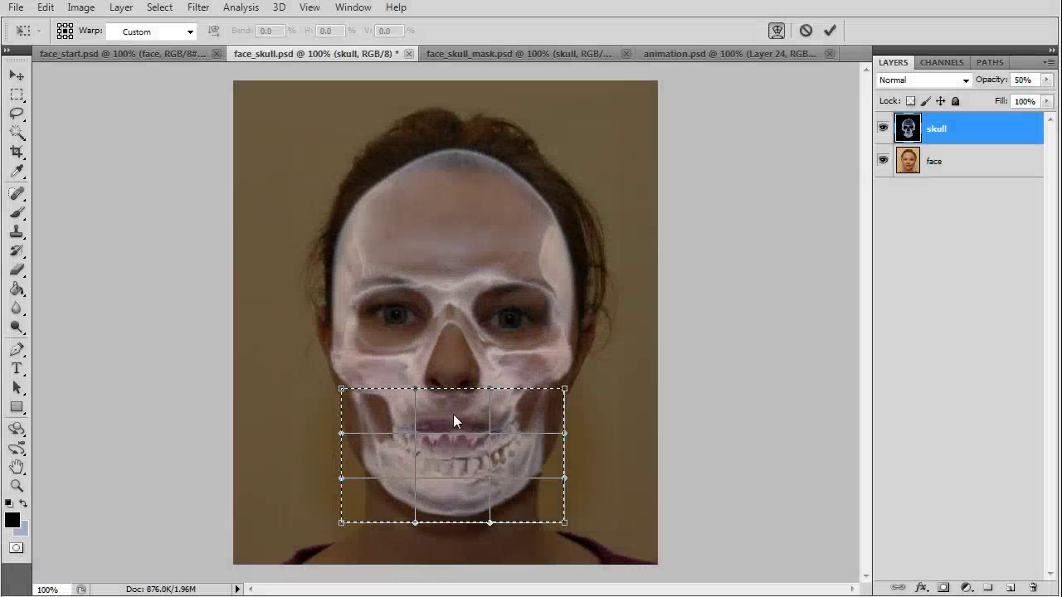
left_click_drag(453, 415, 452, 393)
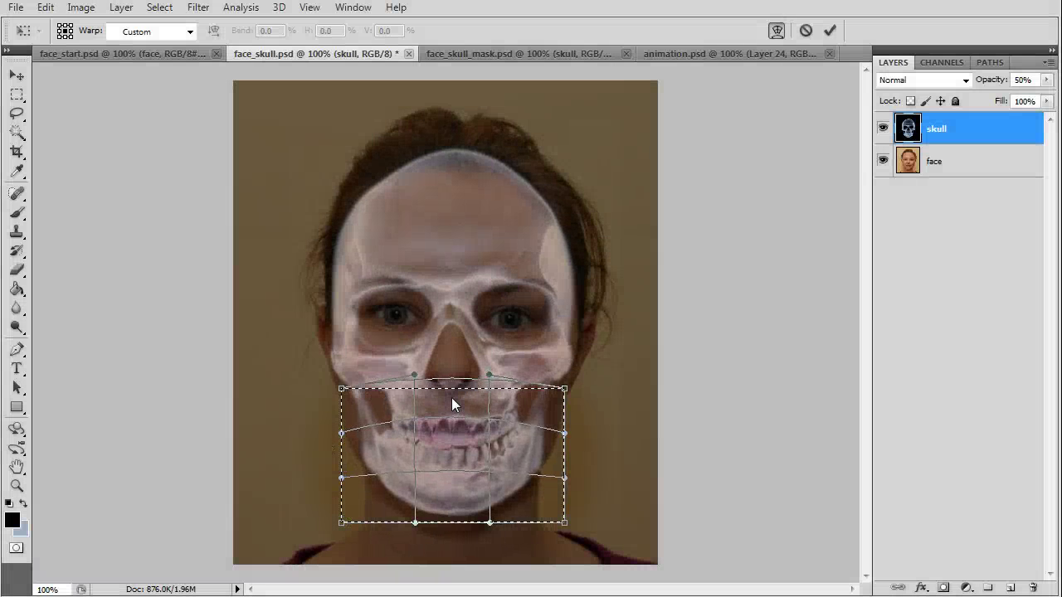
left_click_drag(450, 411, 578, 385)
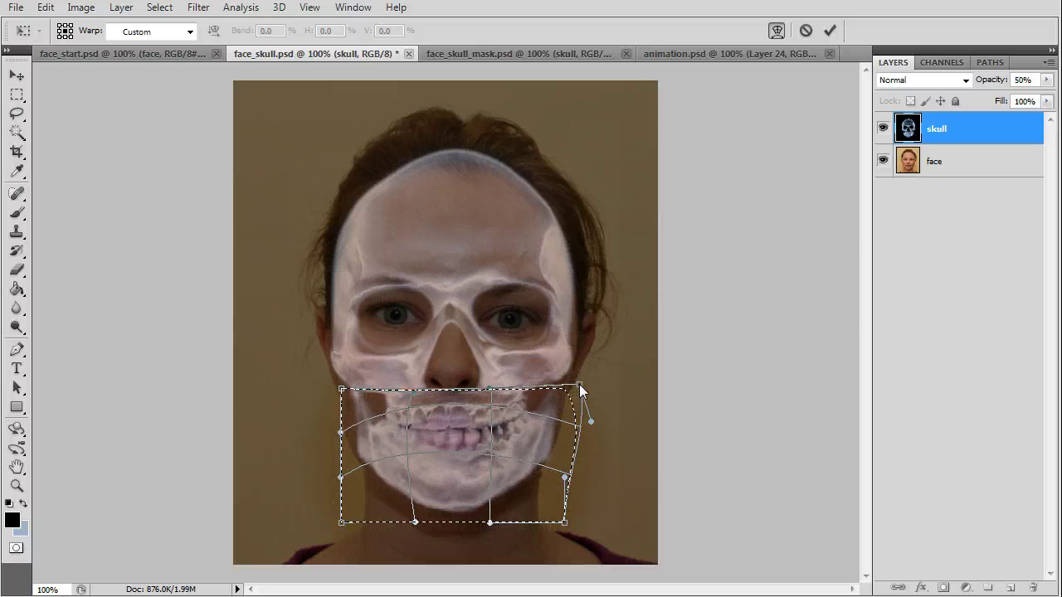
left_click_drag(341, 432, 327, 382)
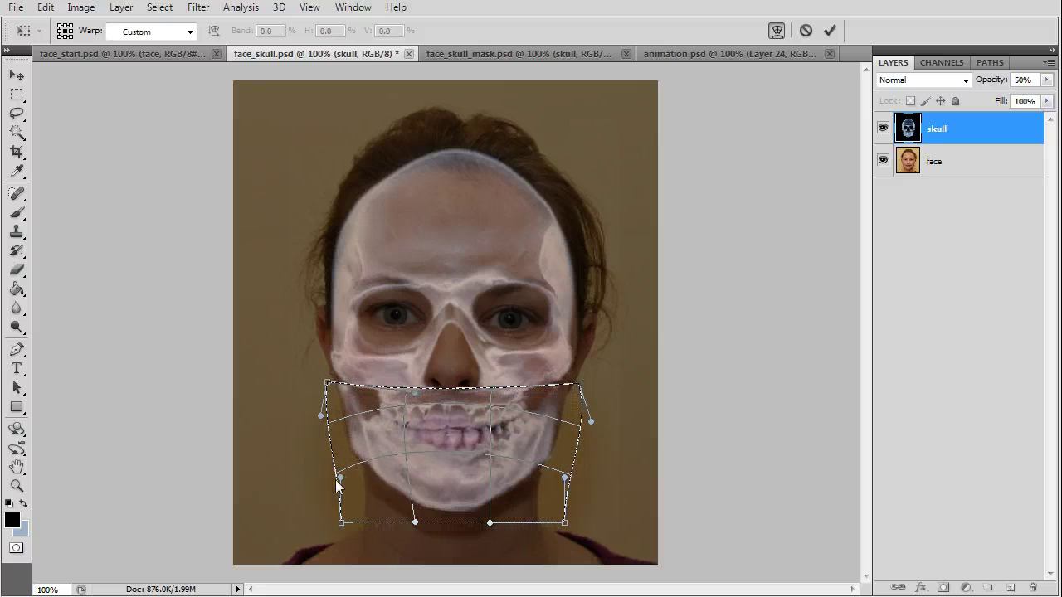
left_click_drag(336, 476, 337, 469)
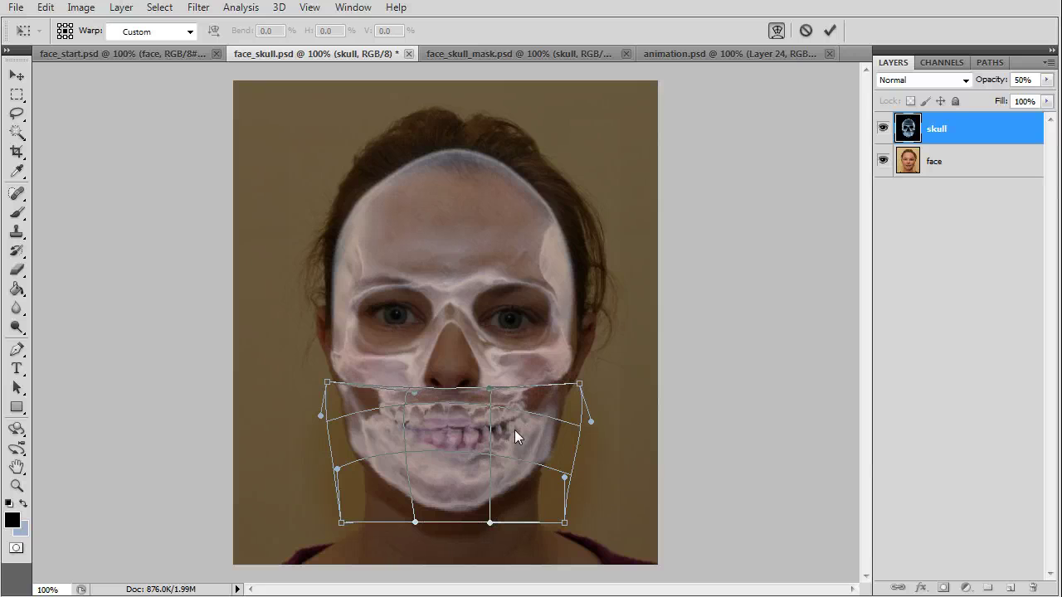
left_click(18, 96)
left_click(796, 406)
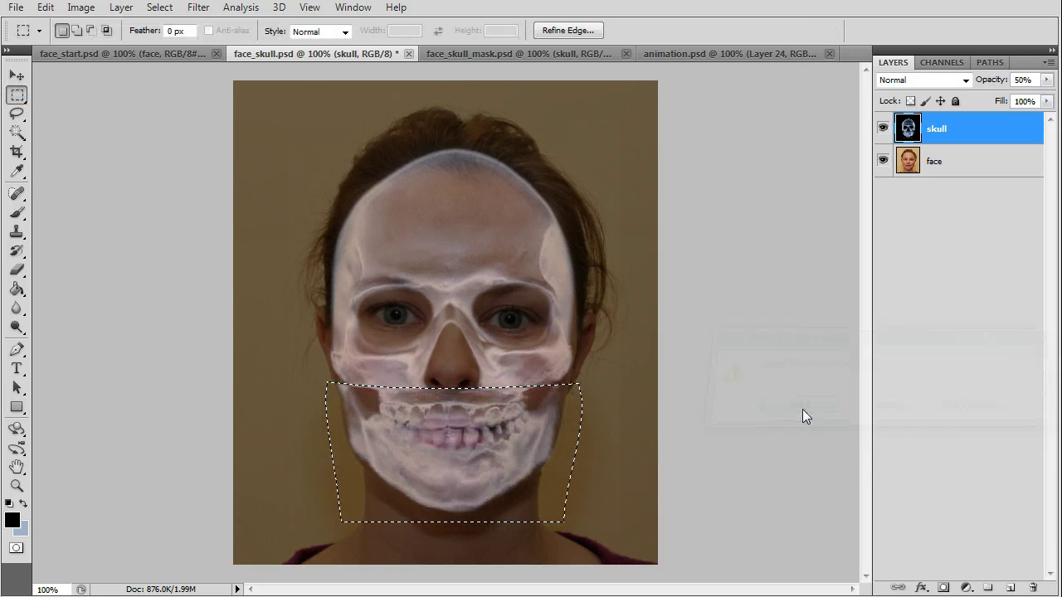
key("ctrl+d")
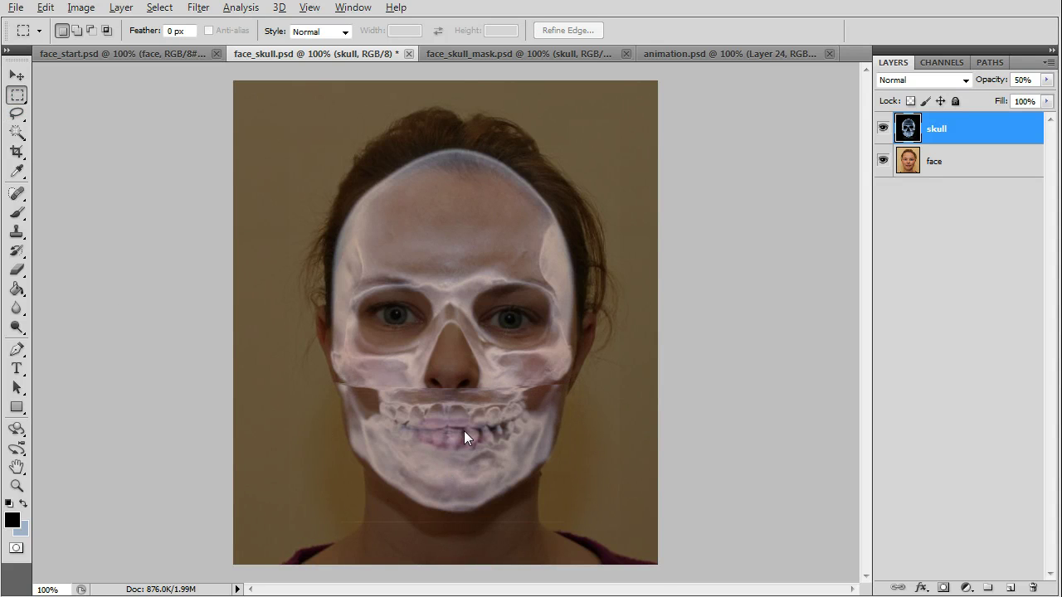
Hide the face, set the skull to 100% opacity, and enlarge the brush to 13 px.
scroll(463, 422, "up", 5)
scroll(493, 330, "up", 1)
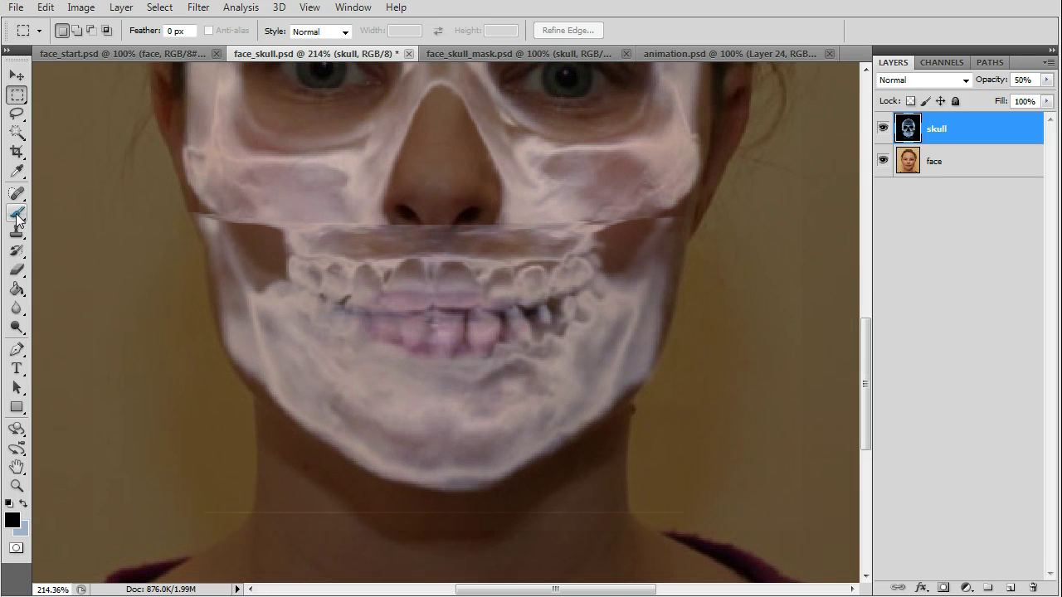
left_click(883, 161)
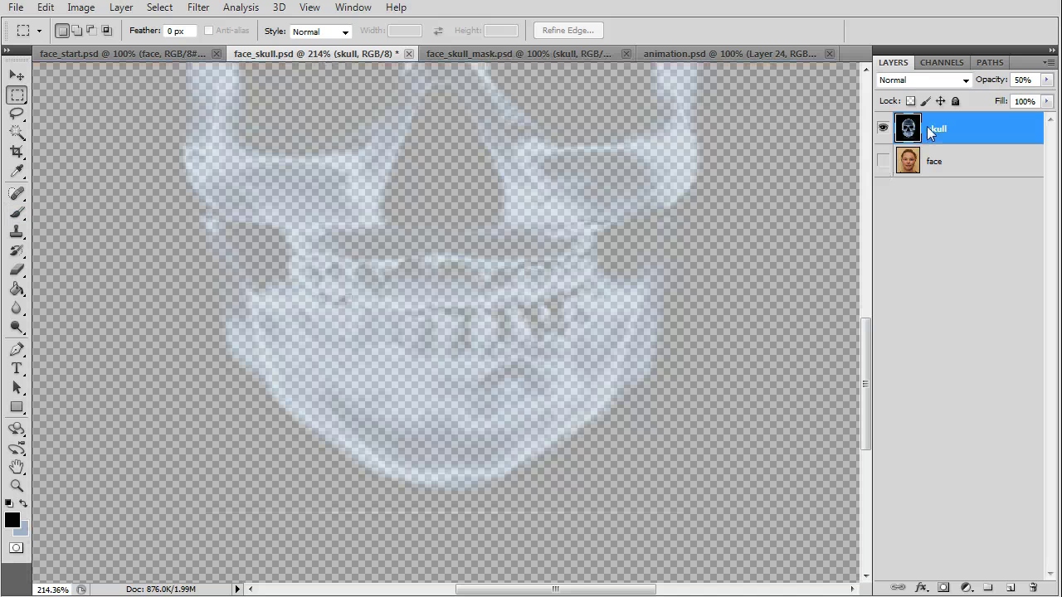
left_click_drag(996, 79, 1036, 79)
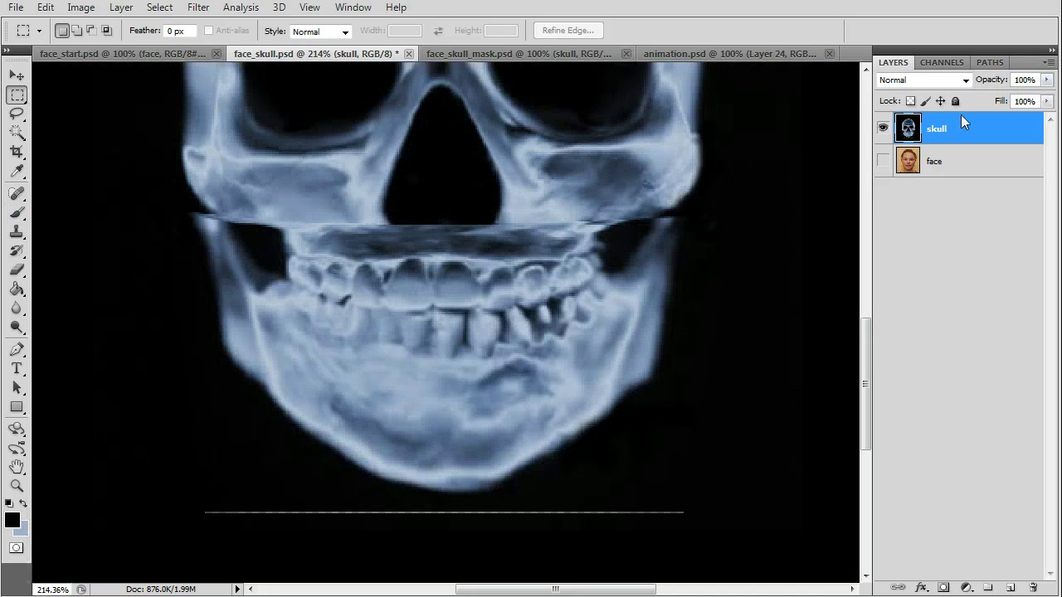
left_click(17, 213)
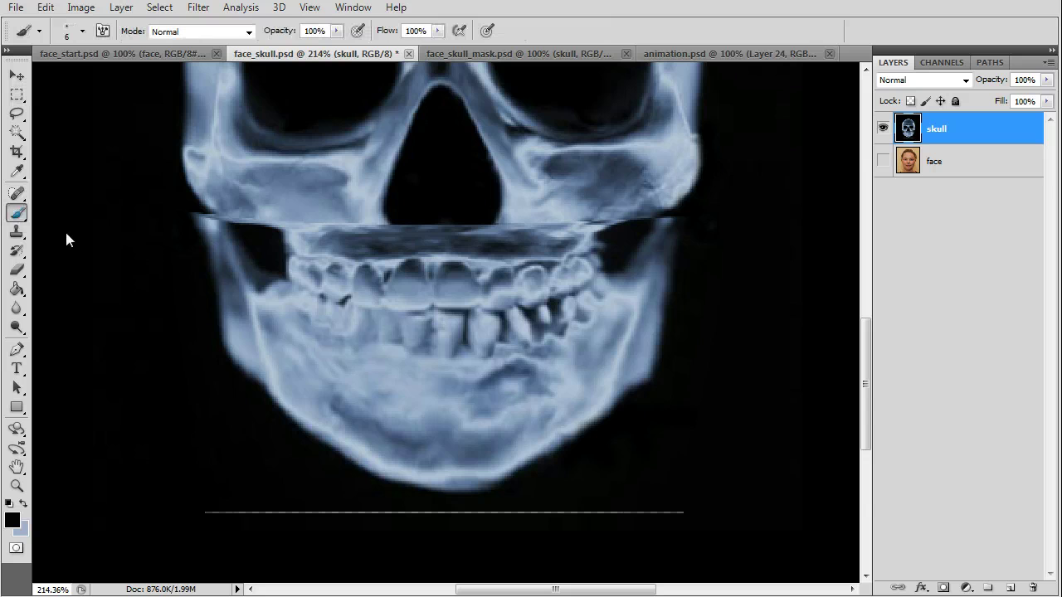
left_click(82, 31)
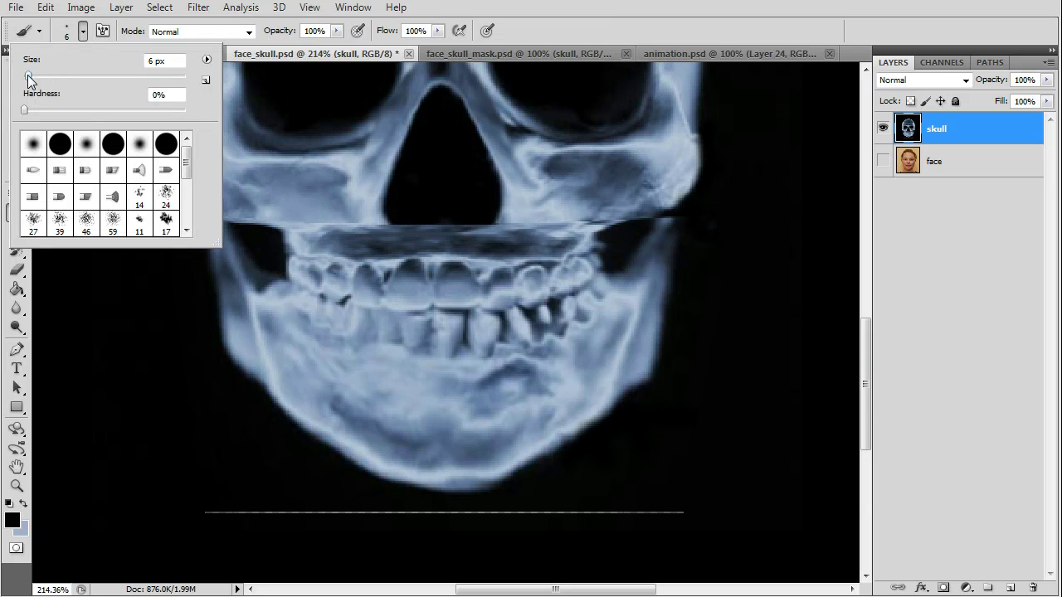
left_click_drag(28, 76, 34, 76)
left_click(148, 275)
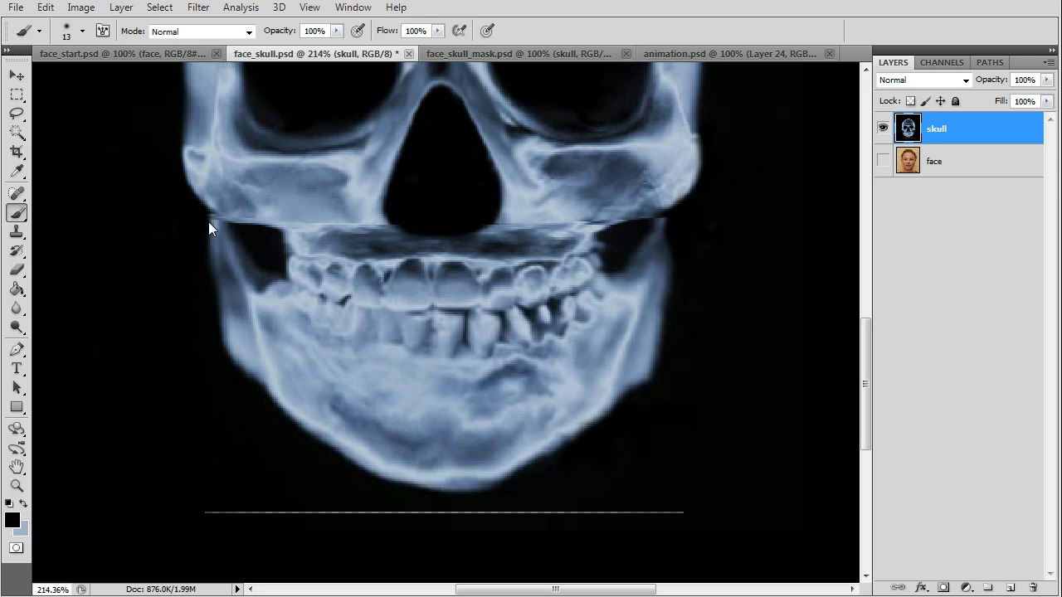
Select the strip around the stray line below the jaw and fill it black.
left_click(17, 94)
left_click_drag(183, 500, 695, 554)
left_click(46, 7)
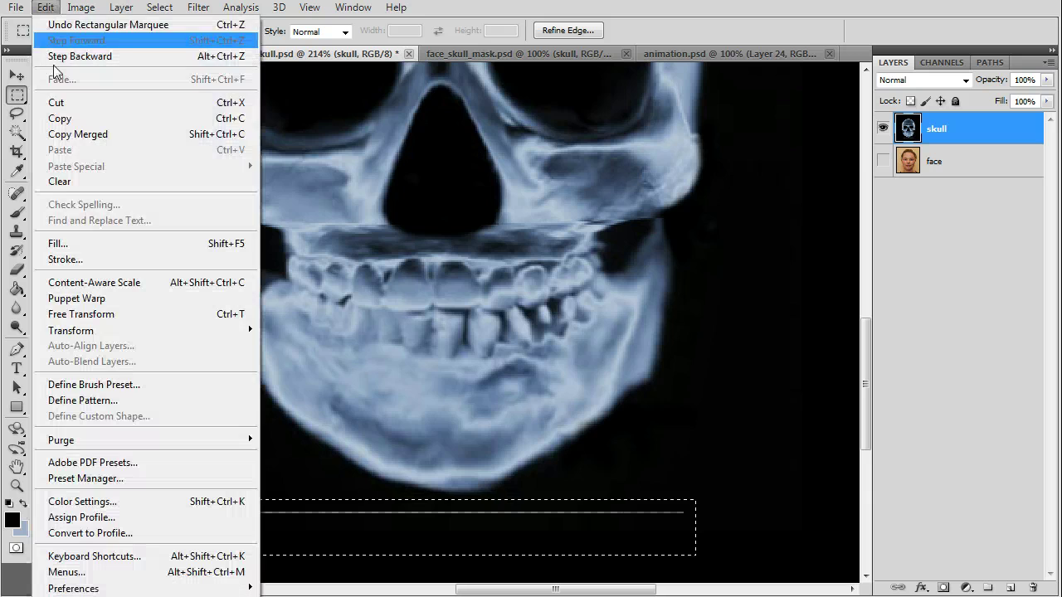
left_click(75, 243)
left_click(803, 179)
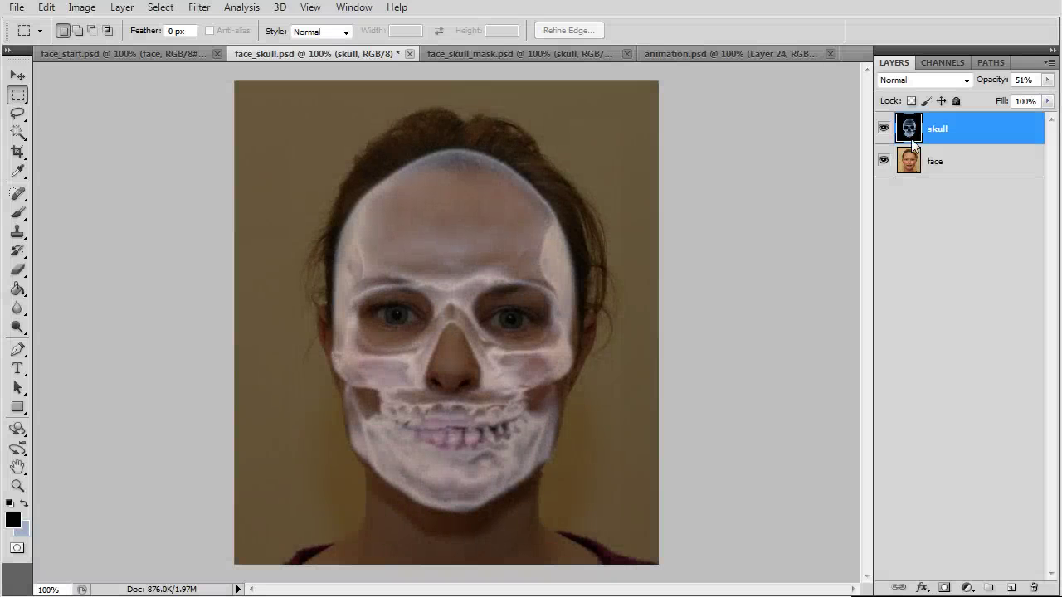
Set the skull layer to 100% opacity with Multiply blending, then go to Layer > Layer Mask.
left_click_drag(986, 83, 1050, 86)
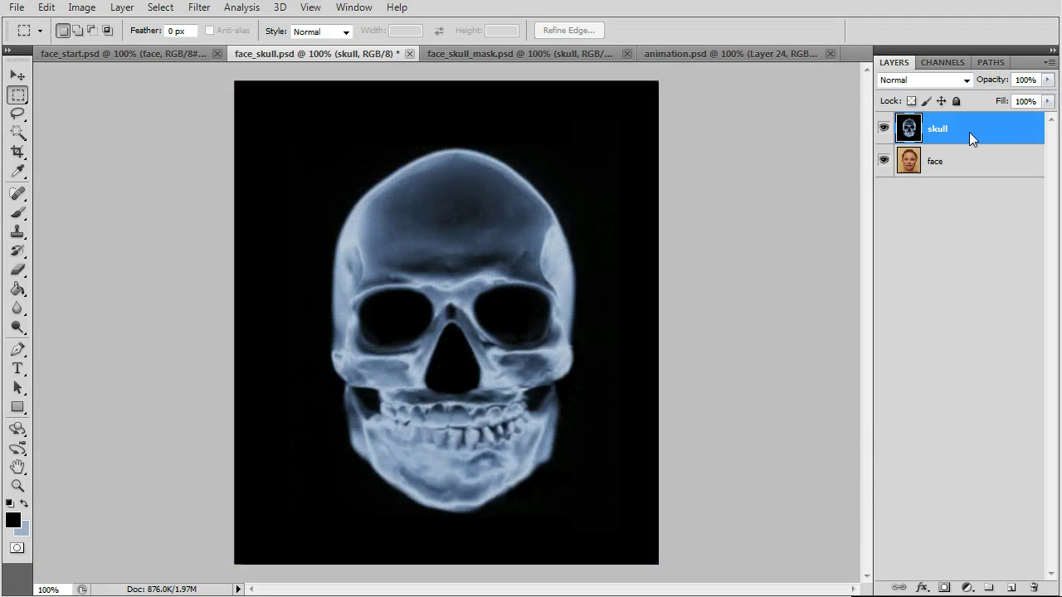
left_click(920, 80)
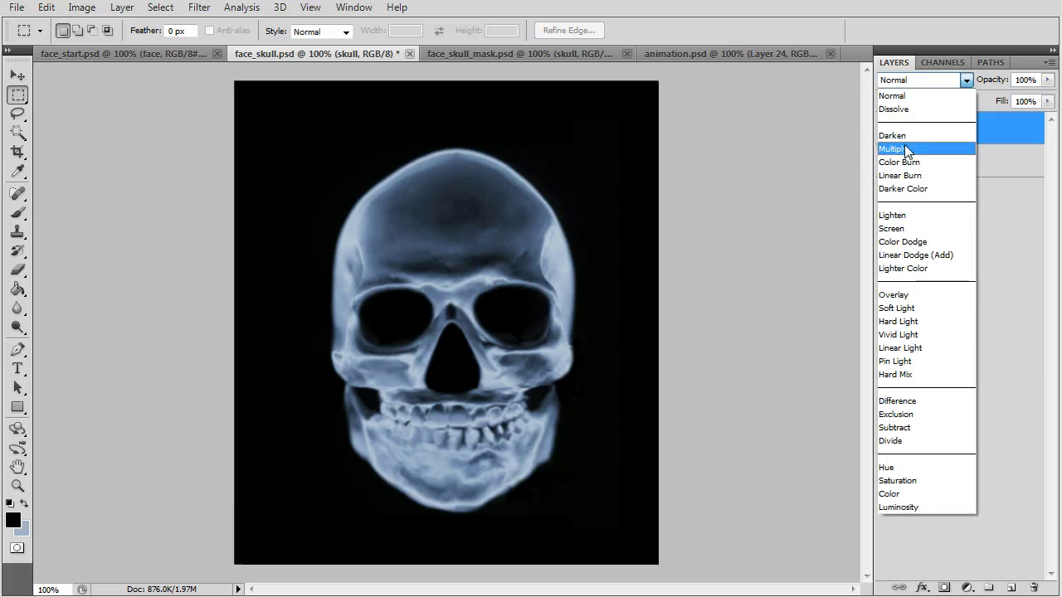
left_click(906, 149)
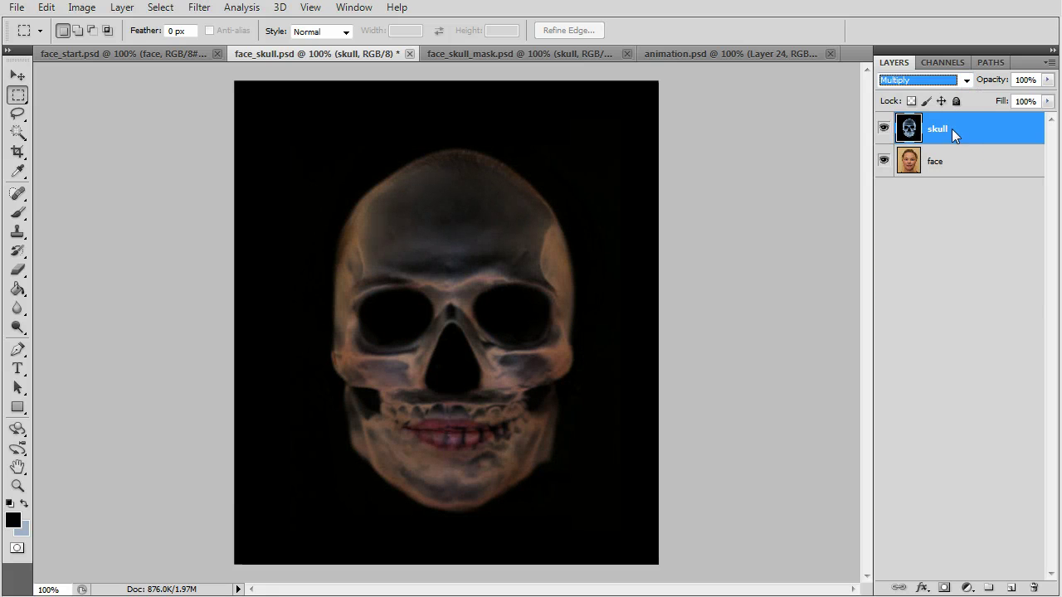
left_click(125, 8)
mouse_move(169, 196)
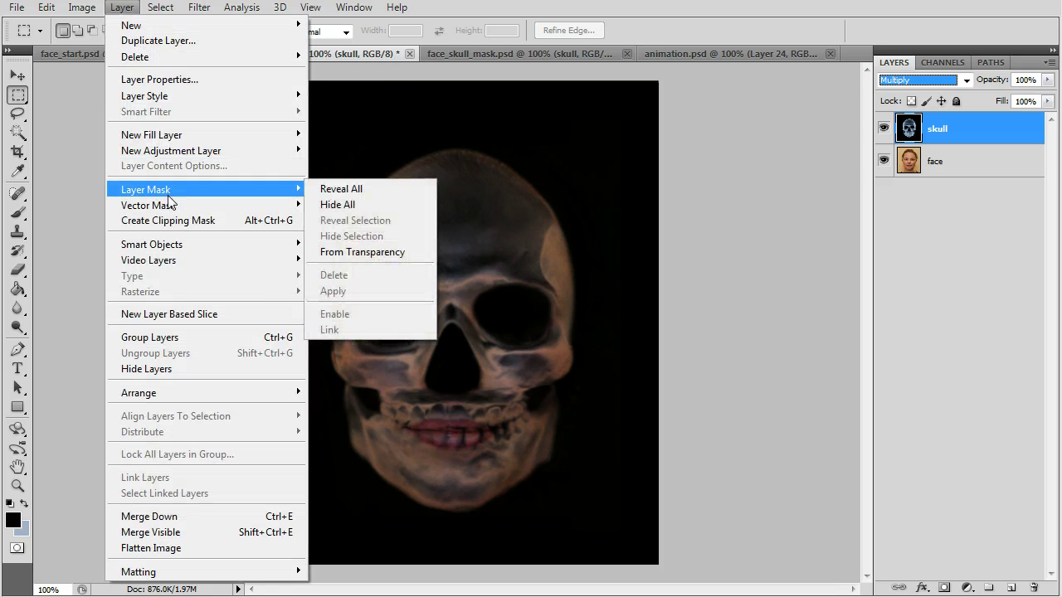
Add a Hide All mask to the skull layer and fill an eye-level marquee band with white.
left_click(367, 206)
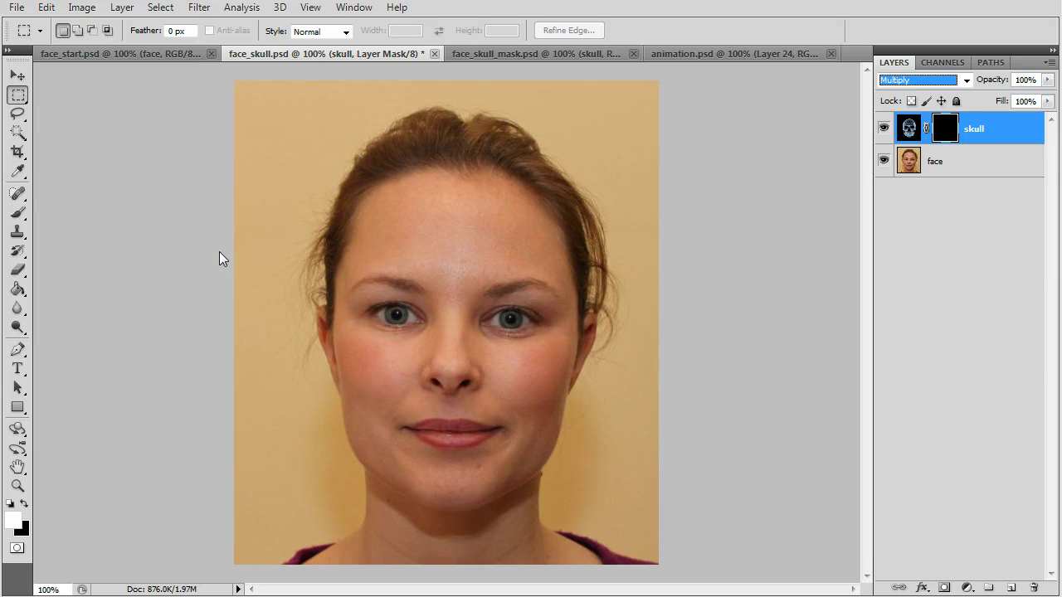
left_click_drag(219, 252, 690, 350)
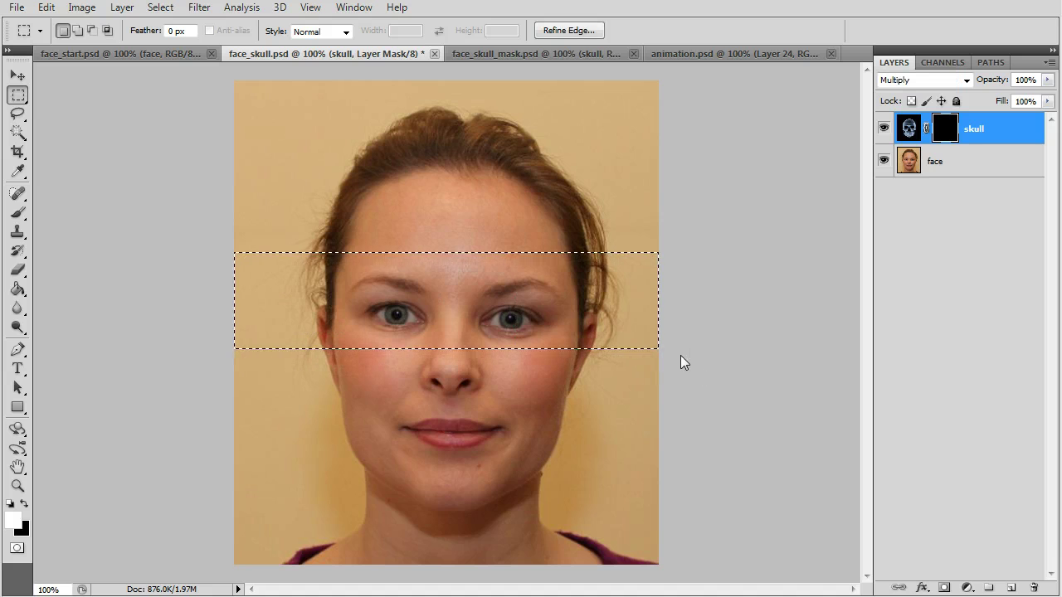
left_click(13, 523)
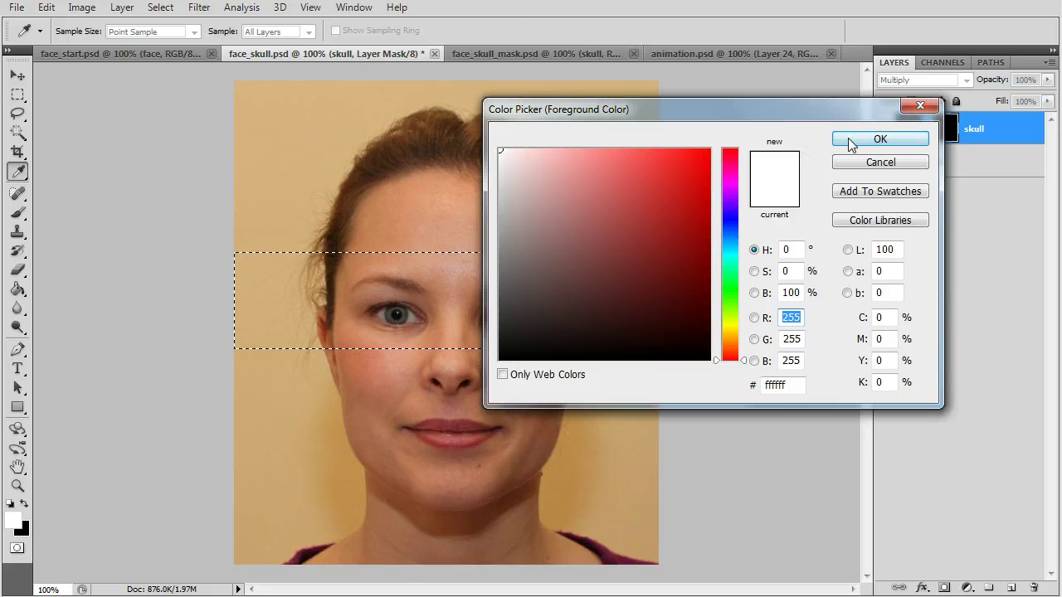
left_click(848, 141)
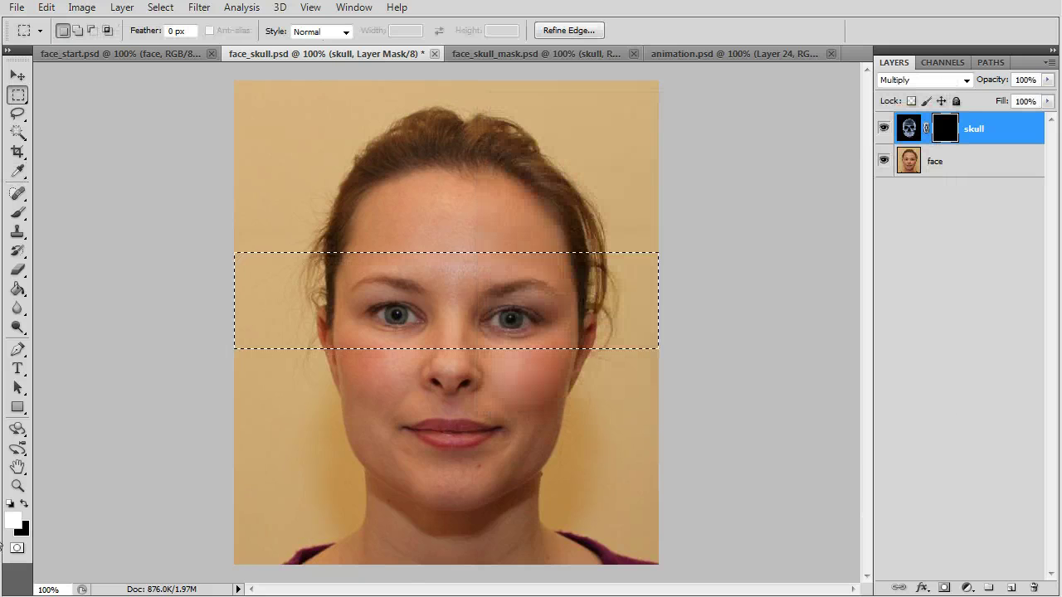
left_click(17, 289)
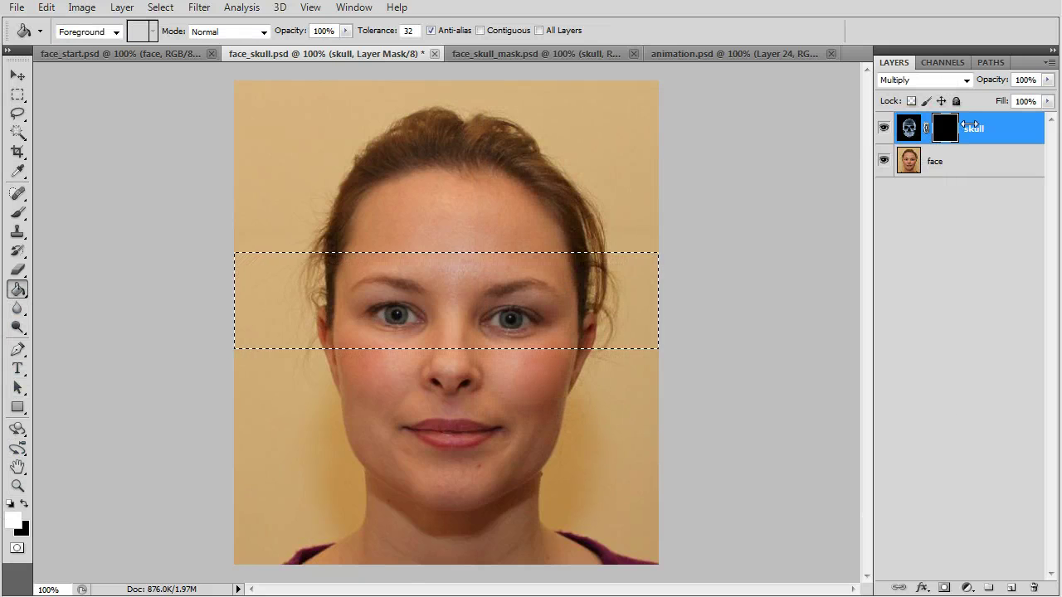
left_click(466, 304)
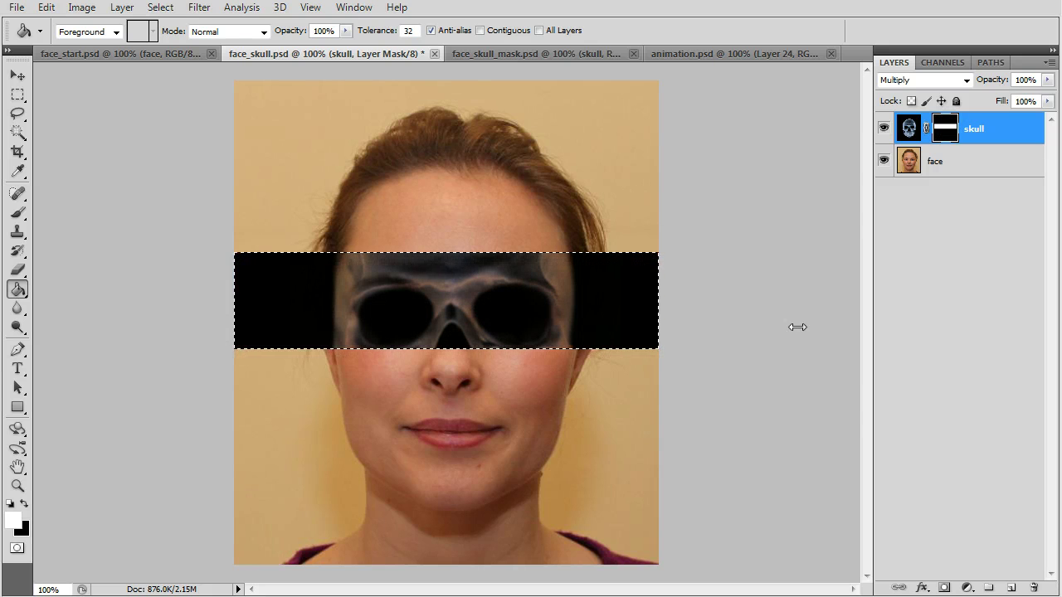
Unlink the mask from the skull layer and clear the band selection.
key("ctrl+d")
key("ctrl+shift+d")
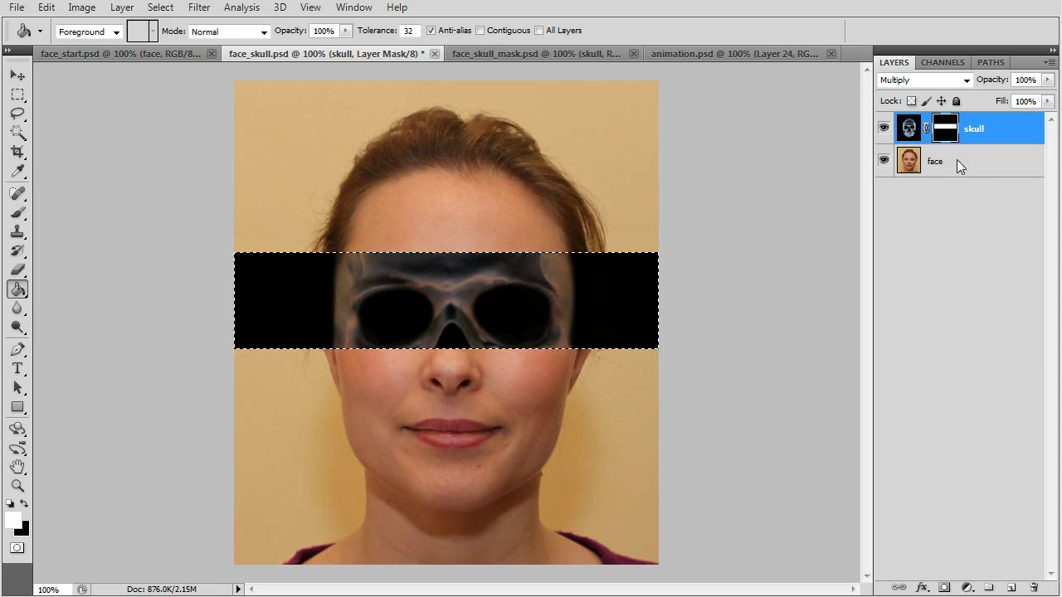
left_click(926, 129)
left_click(17, 95)
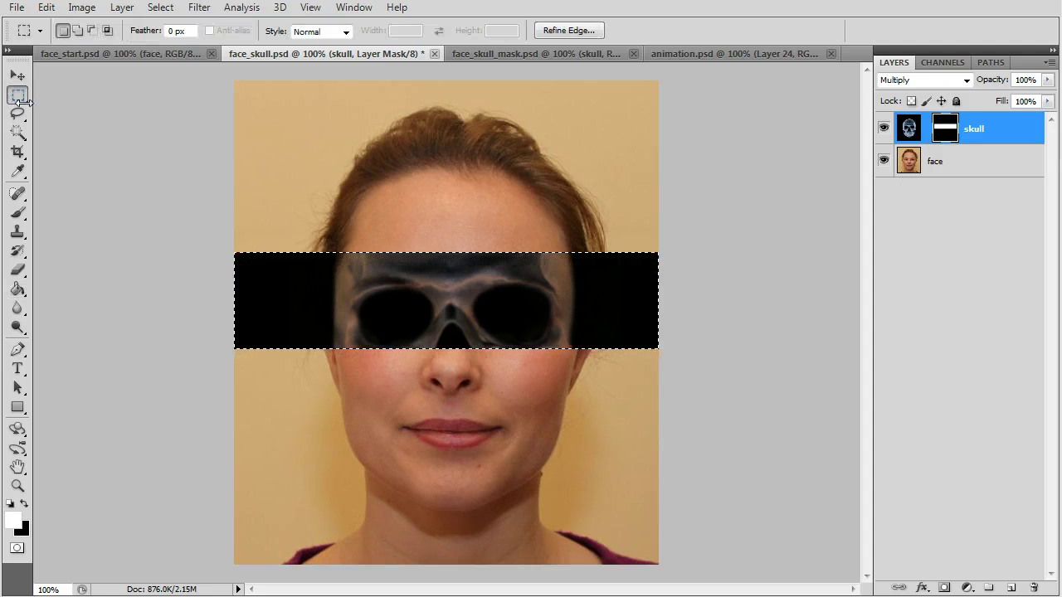
key("ctrl+d")
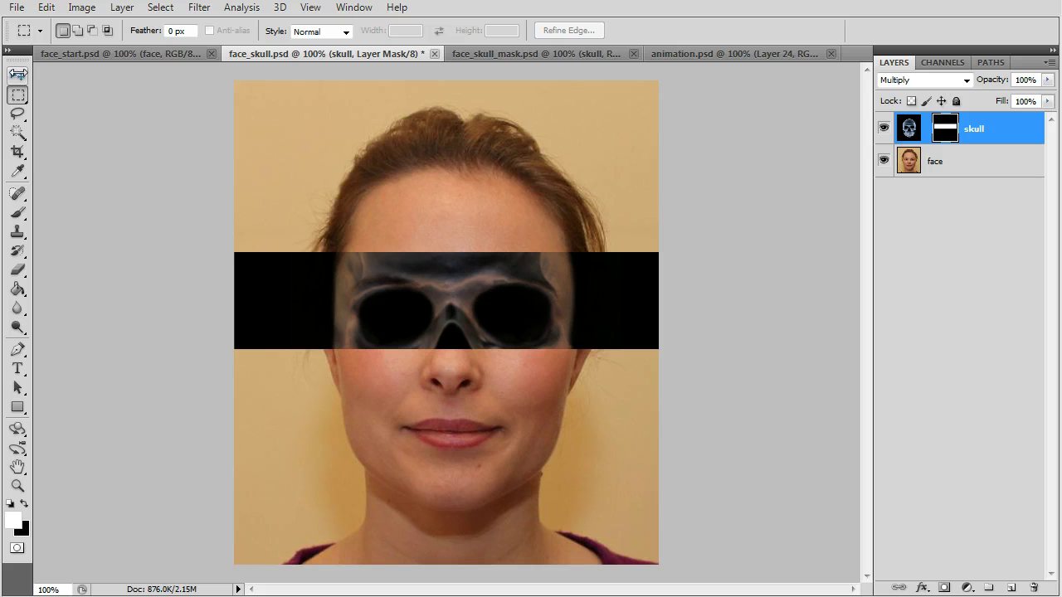
Nudge the mask's band up and down the face, ending across the top of the head.
left_click(18, 74)
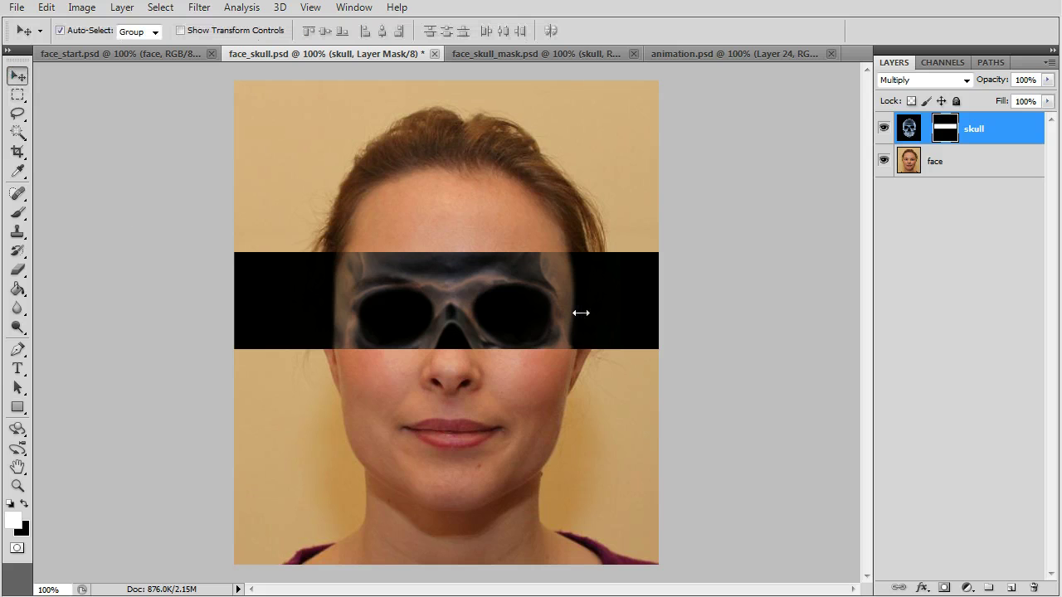
key("shift+Up")
key("shift+Up")
key("shift+Up")
key("shift+Up")
key("shift+Up")
key("shift+Up")
key("shift+Up")
key("shift+Up")
key("shift+Up")
key("shift+Up")
key("shift+Up")
key("shift+Up")
key("shift+Up")
key("shift+Up")
key("shift+Up")
key("shift+Up")
key("shift+Up")
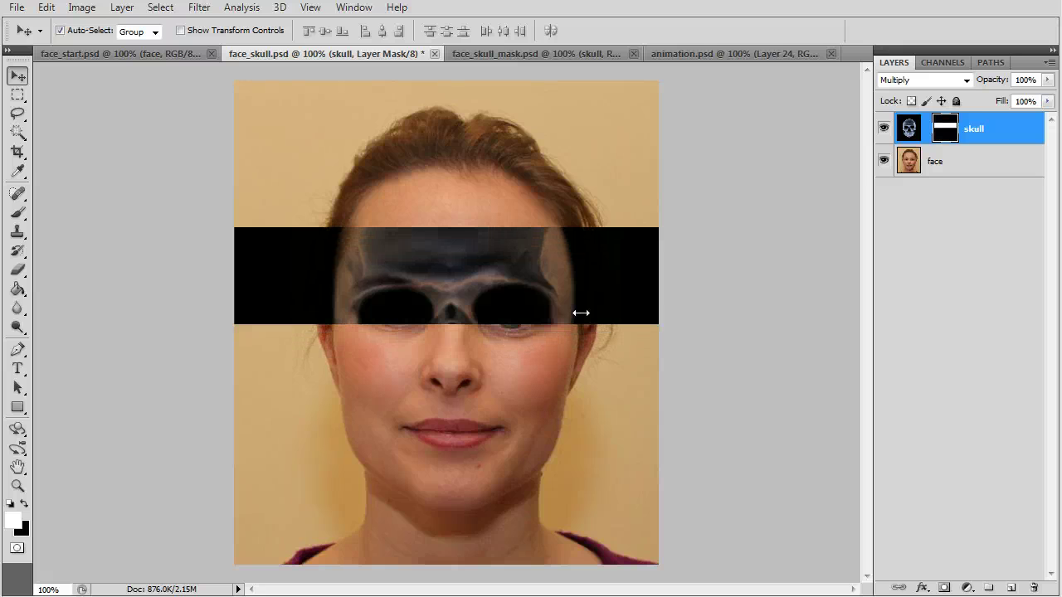
key("shift+Up")
key("shift+Up")
key("shift+Down")
key("shift+Down")
key("shift+Down")
key("shift+Down")
key("shift+Down")
key("shift+Down")
key("shift+Down")
key("shift+Down")
key("shift+Down")
key("shift+Down")
key("shift+Down")
key("shift+Down")
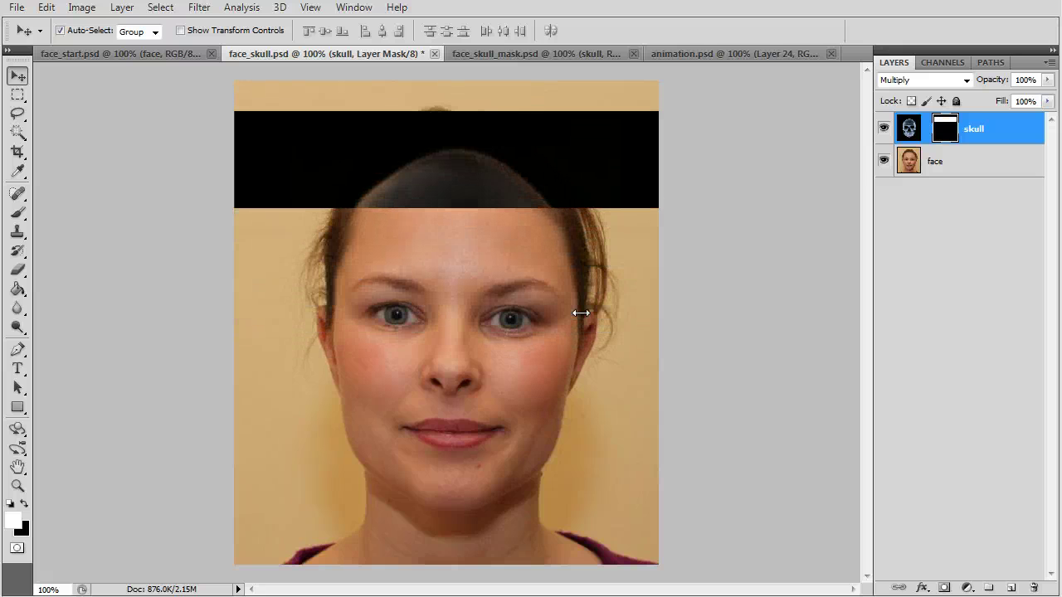
key("shift+Down")
key("shift+Down")
key("shift+Down")
key("shift+Down")
key("shift+Down")
key("shift+Down")
key("shift+Down")
key("shift+Down")
key("shift+Down")
key("shift+Down")
key("shift+Down")
key("shift+Down")
key("shift+Down")
key("shift+Down")
key("shift+Down")
key("shift+Down")
key("shift+Down")
key("shift+Down")
key("shift+Down")
key("shift+Down")
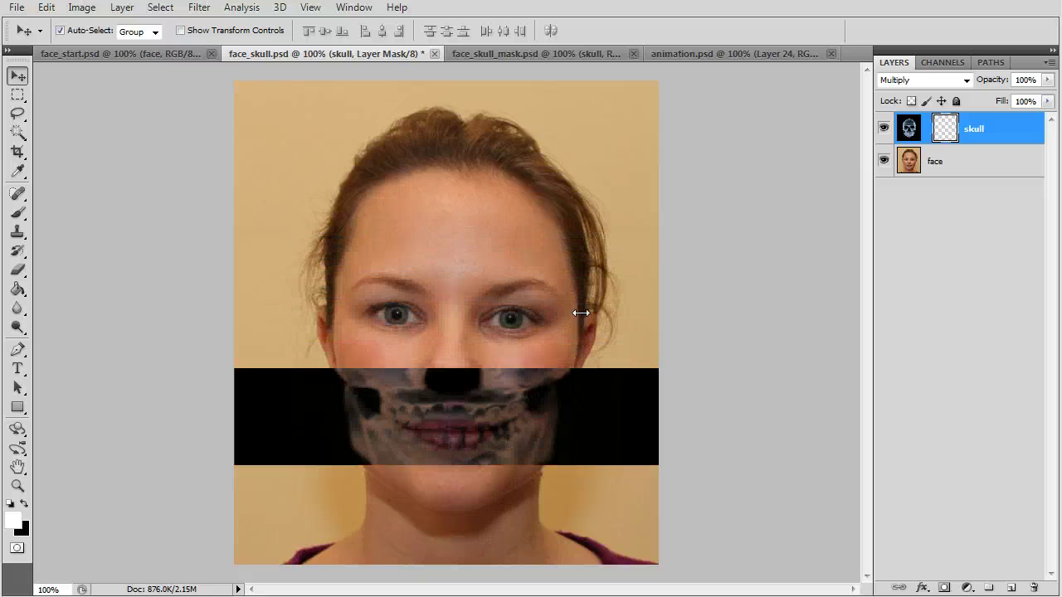
key("shift+Up")
key("shift+Up")
key("shift+Up")
key("shift+Up")
key("shift+Up")
key("shift+Up")
key("shift+Up")
key("shift+Up")
key("shift+Up")
key("shift+Up")
key("shift+Up")
key("shift+Up")
key("shift+Up")
key("shift+Up")
key("shift+Up")
key("shift+Up")
key("shift+Up")
key("shift+Up")
key("shift+Up")
key("shift+Up")
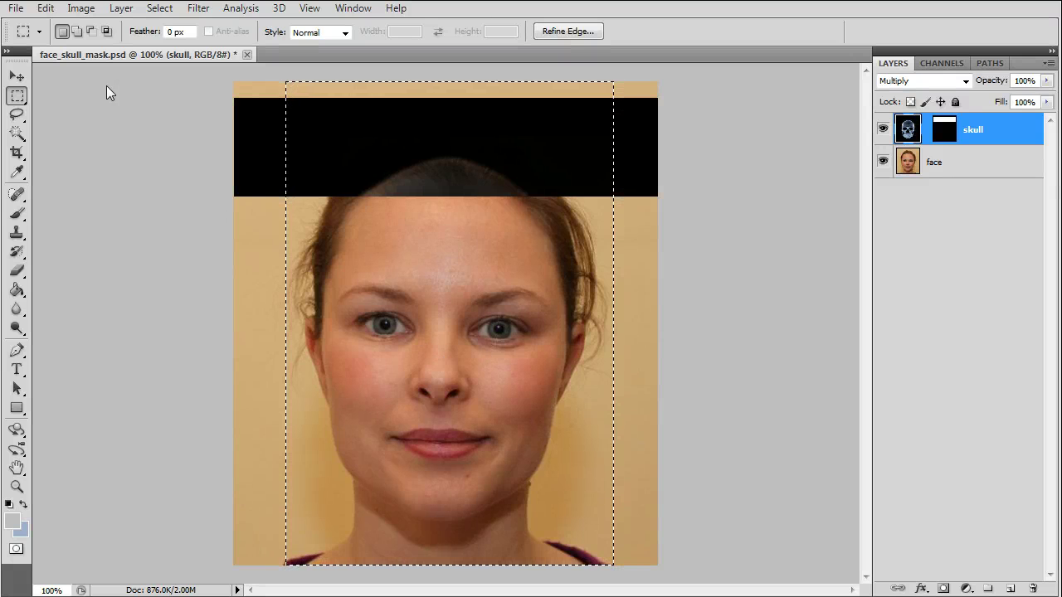
Crop the canvas to the selected face strip (396 × 584 px) and bring up Image Size.
left_click(80, 9)
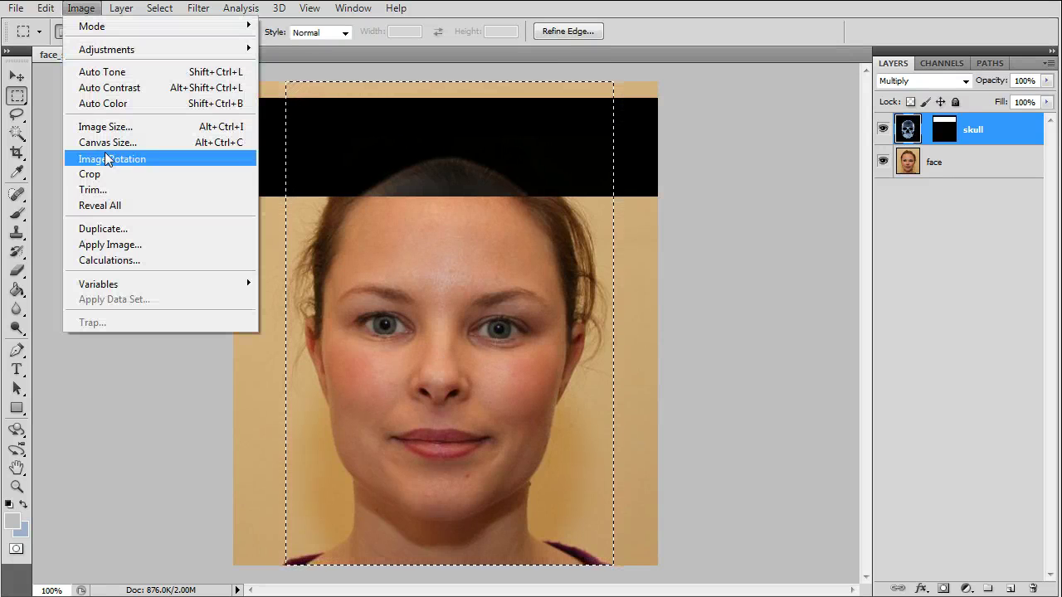
left_click(103, 176)
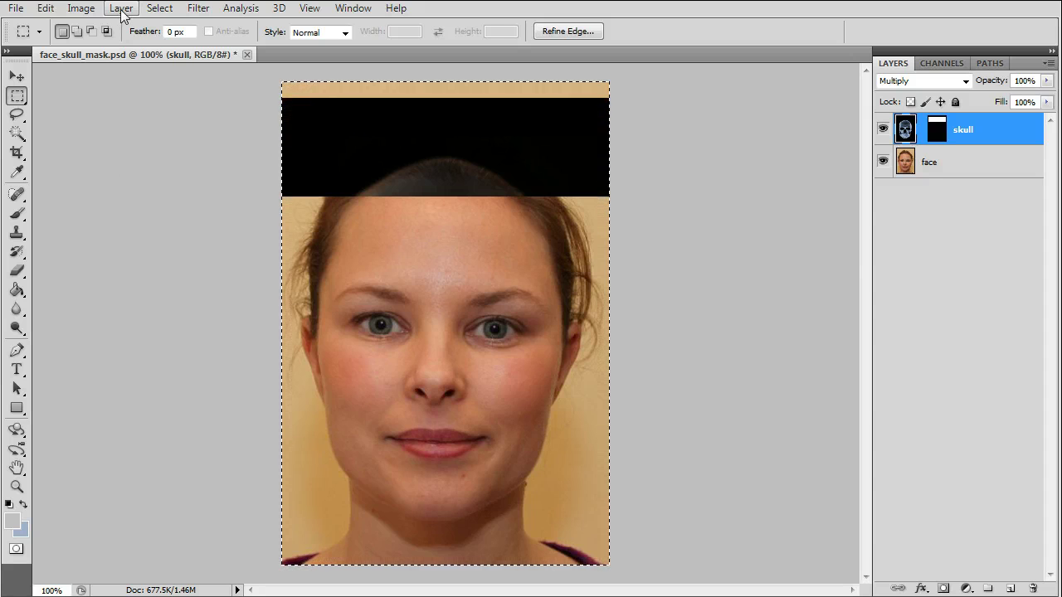
left_click(79, 10)
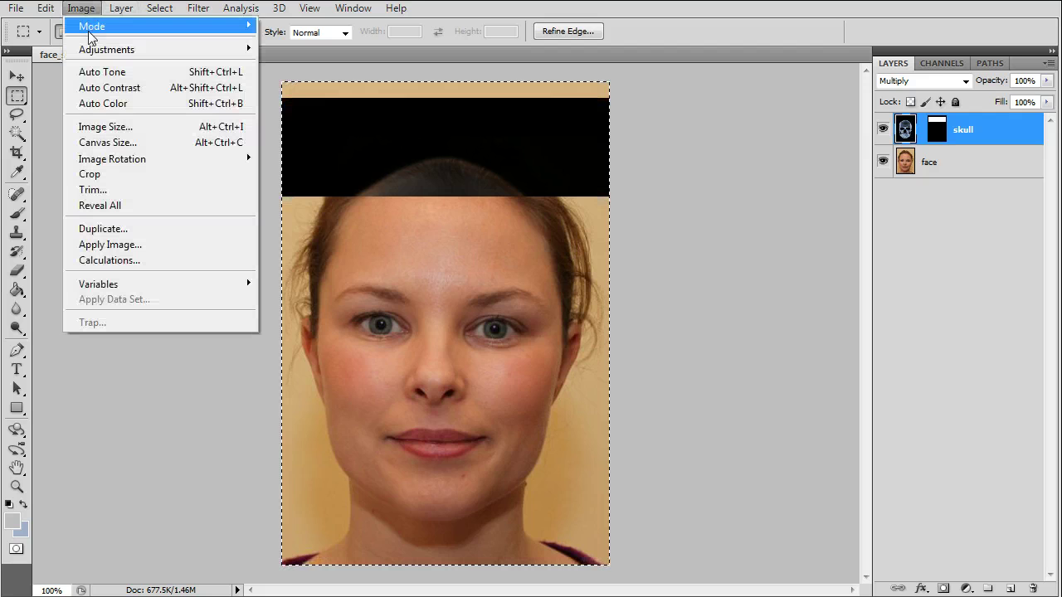
left_click(117, 126)
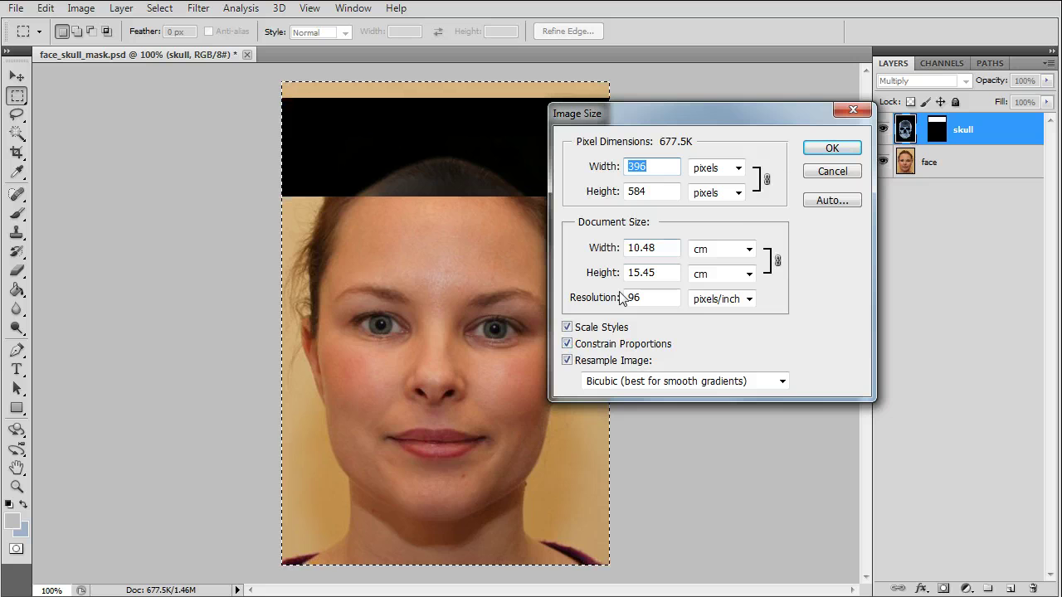
Resize the image to 236 × 354 pixels with Constrain Proportions turned off.
left_click(567, 343)
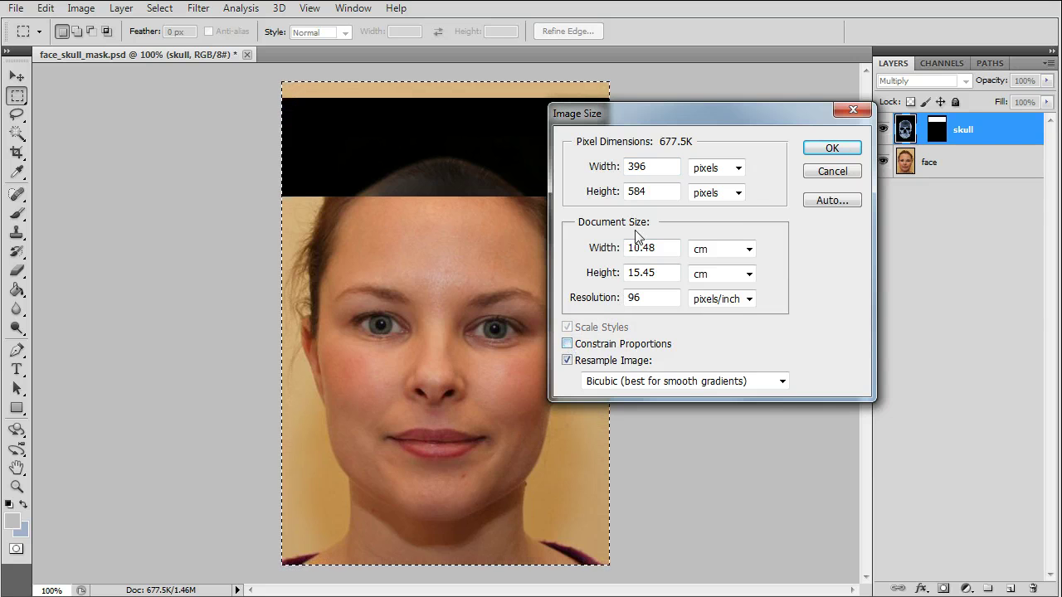
left_click(591, 166)
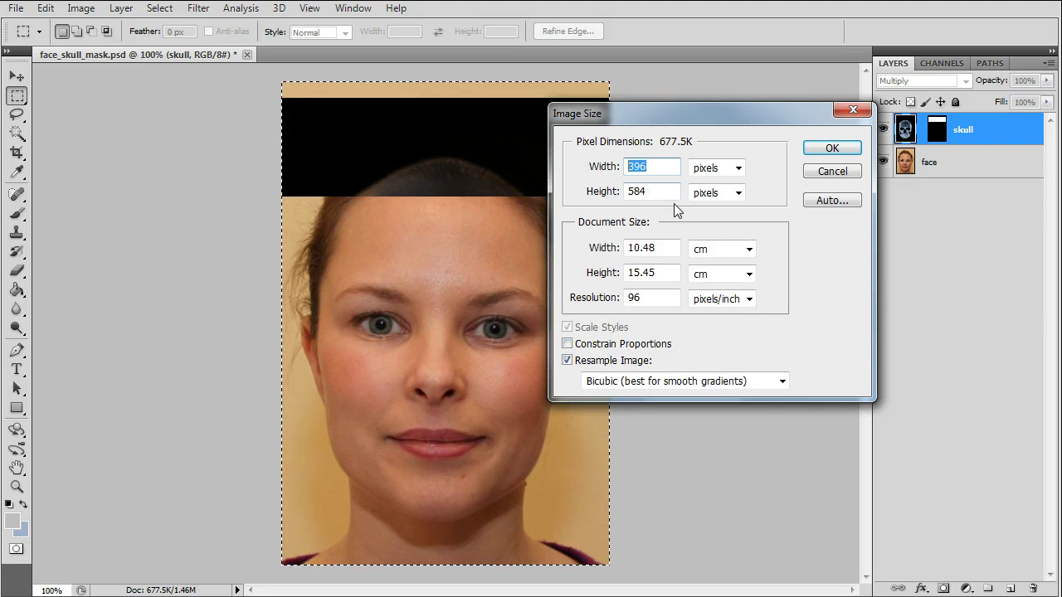
type("236")
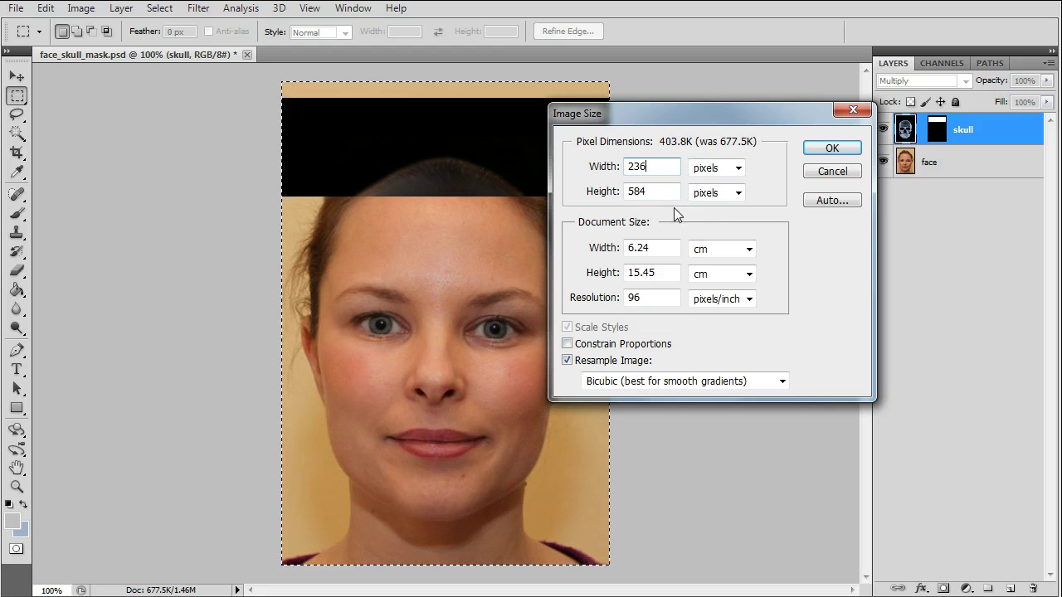
left_click(618, 197)
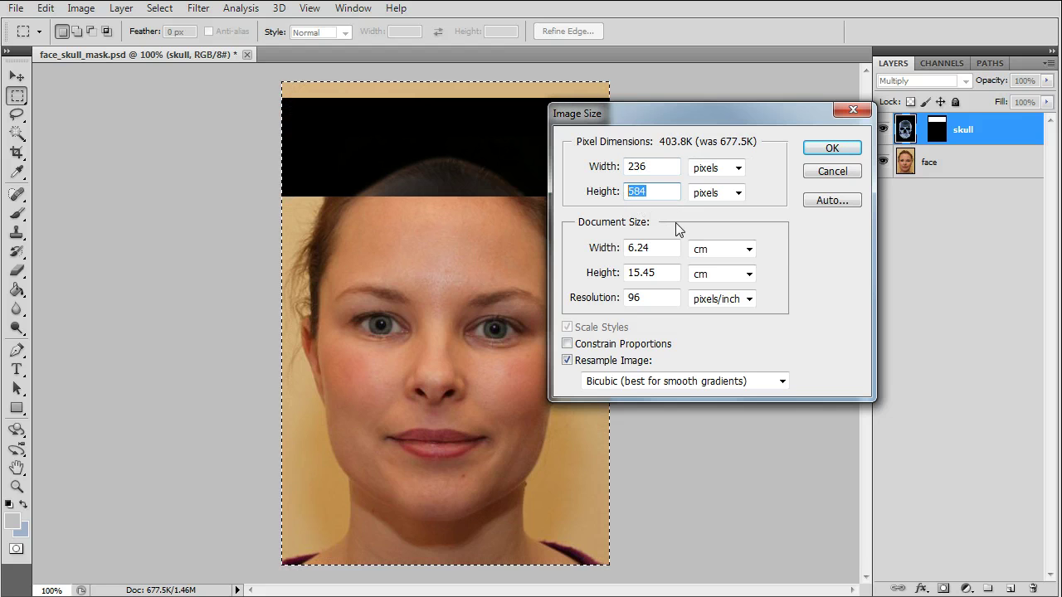
type("354")
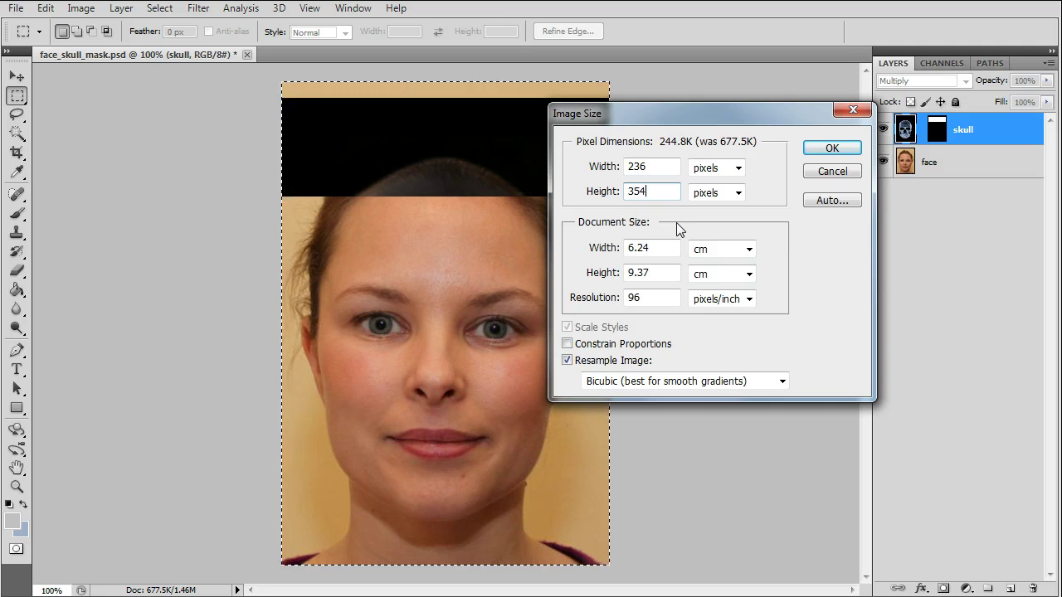
left_click(825, 149)
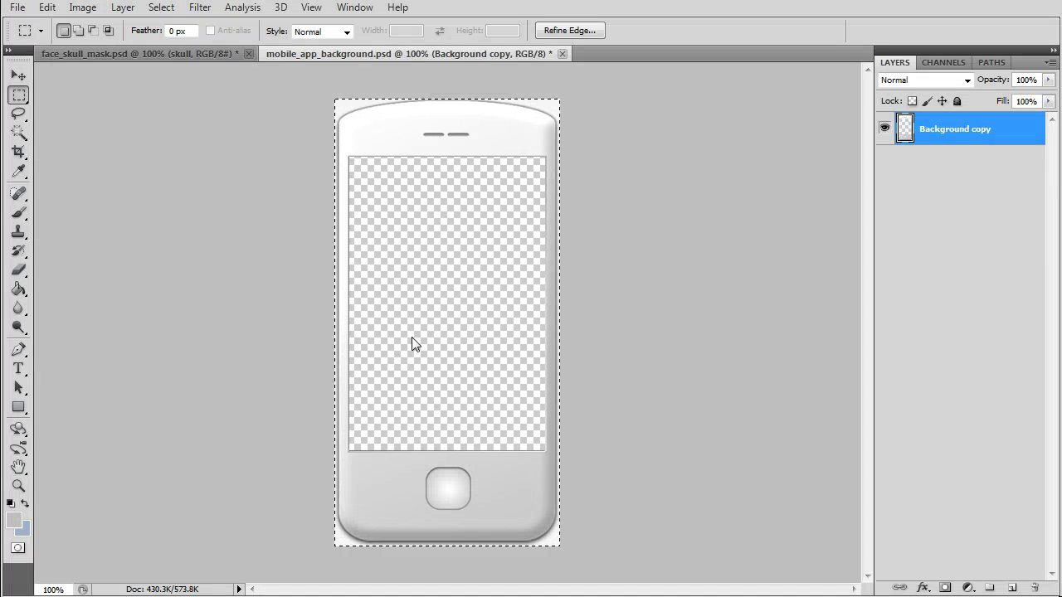
Confirm the phone mockup is 272 × 540 px, copy it, and go back to face_skull_mask.psd.
left_click(159, 591, "alt")
left_click(47, 8)
left_click(73, 119)
left_click(169, 57)
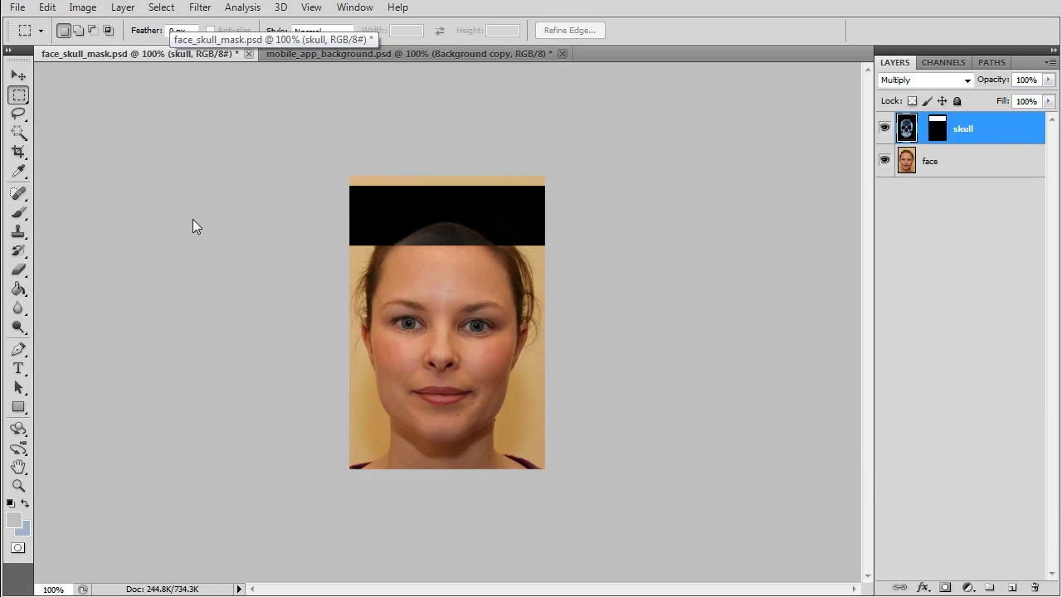
Set the canvas size to 272 × 540 pixels, with the units switched to pixels.
left_click(85, 8)
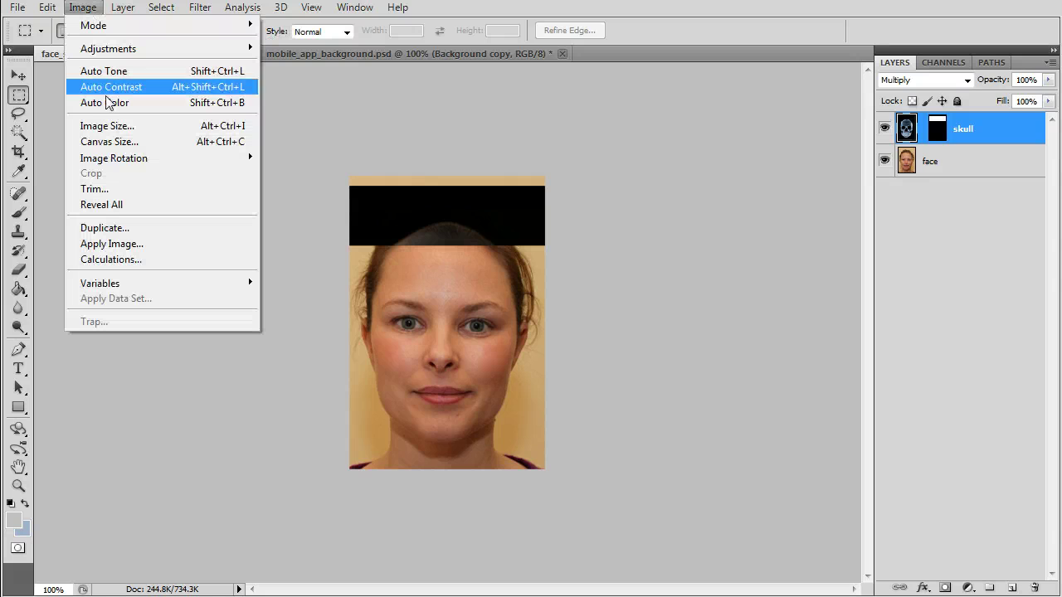
left_click(121, 143)
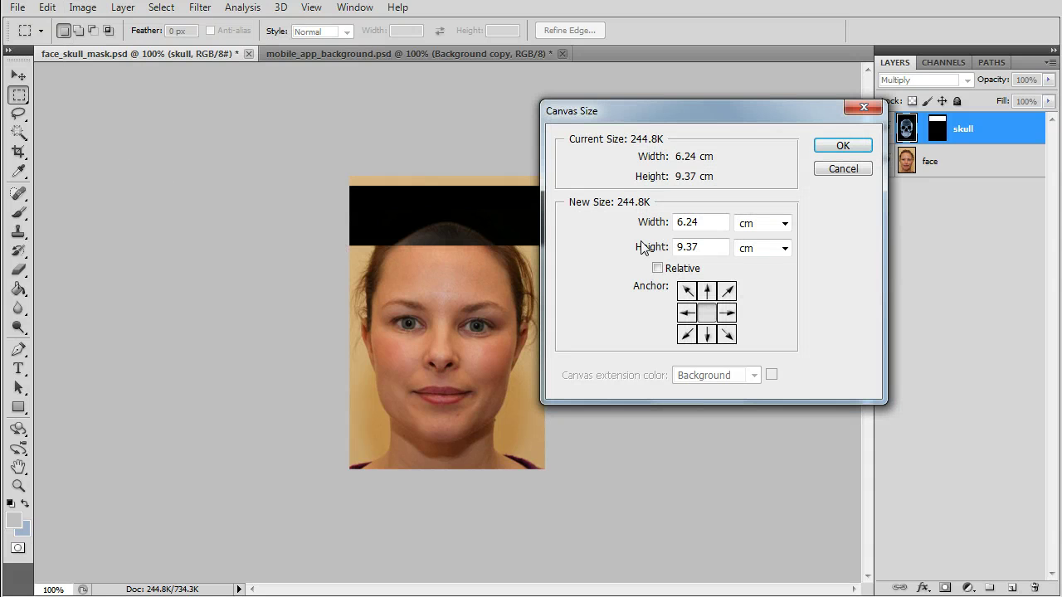
left_click(751, 223)
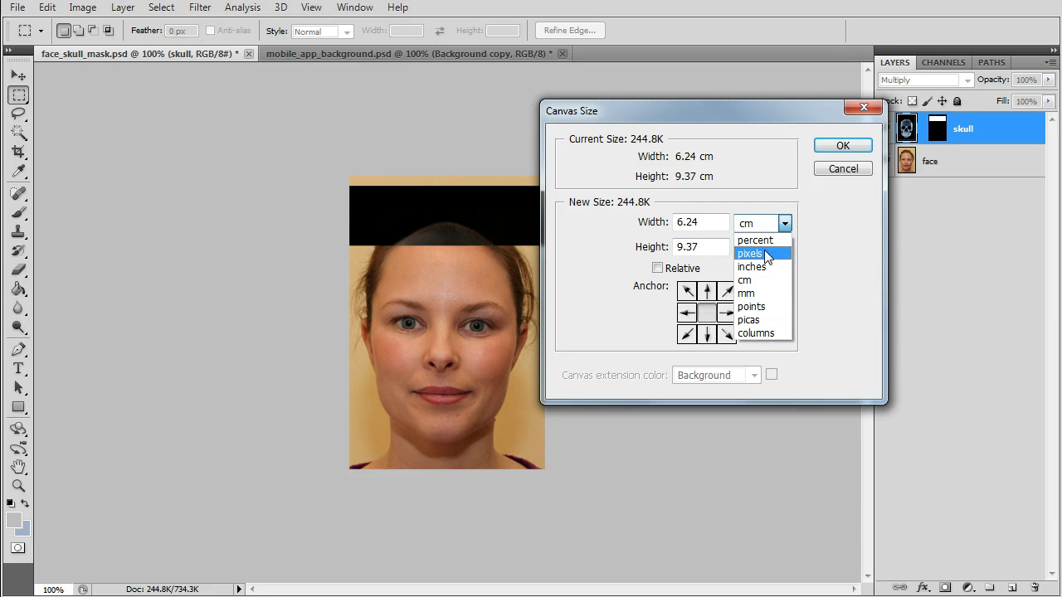
left_click(750, 254)
key("shift+Tab")
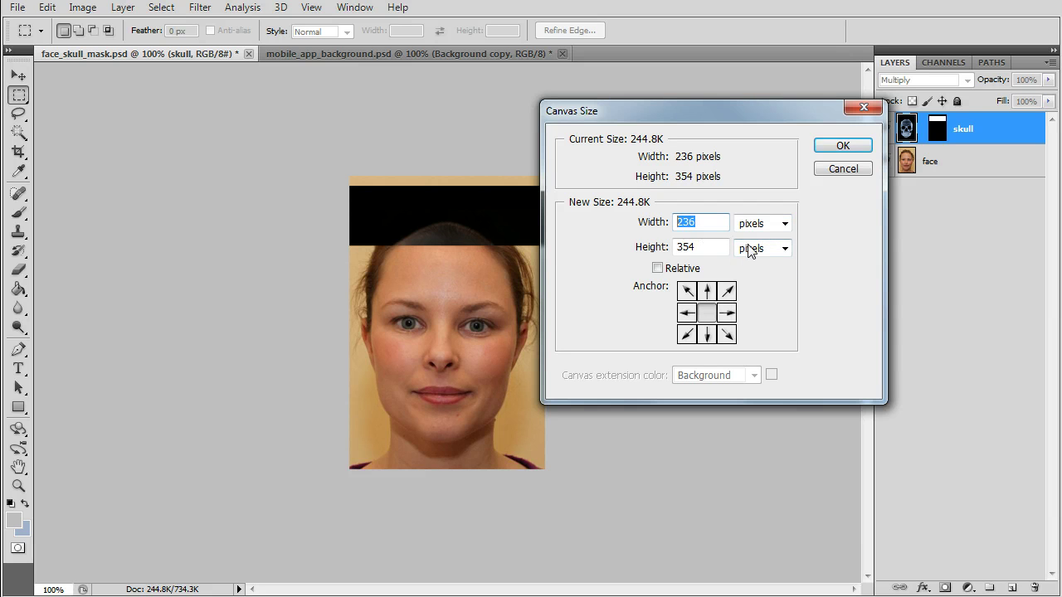
type("272")
key("Tab")
type("540")
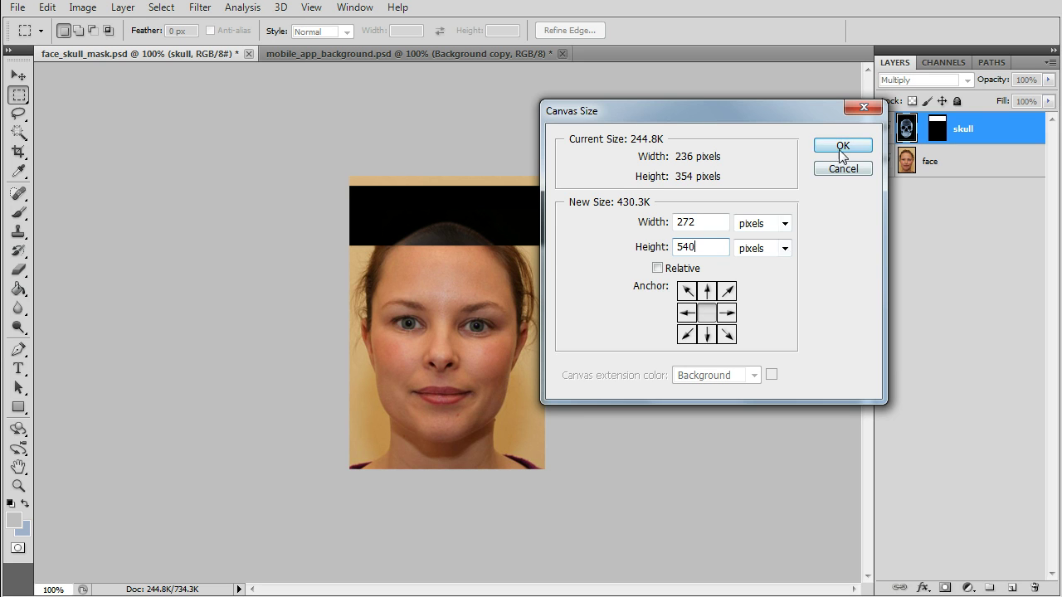
left_click(841, 146)
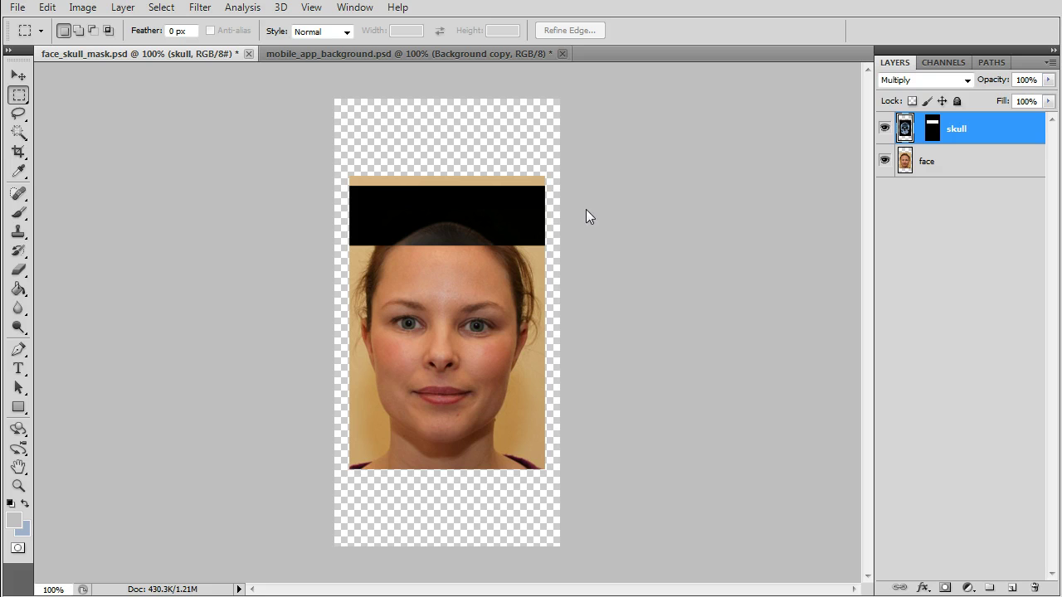
Paste the phone mockup, then drag the skull and face layers up into its screen.
left_click(47, 7)
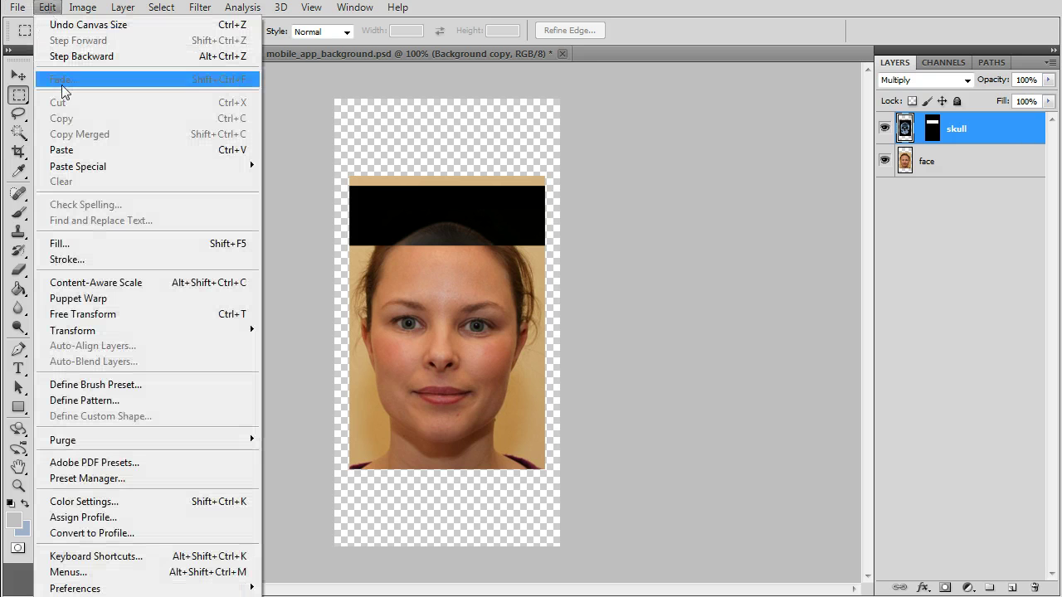
left_click(70, 147)
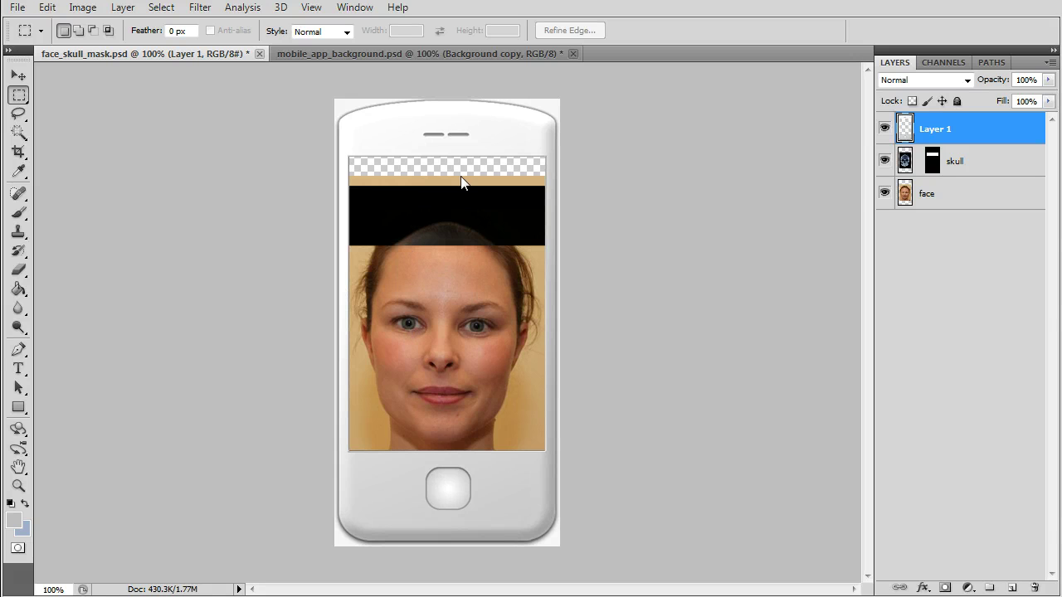
left_click(910, 164)
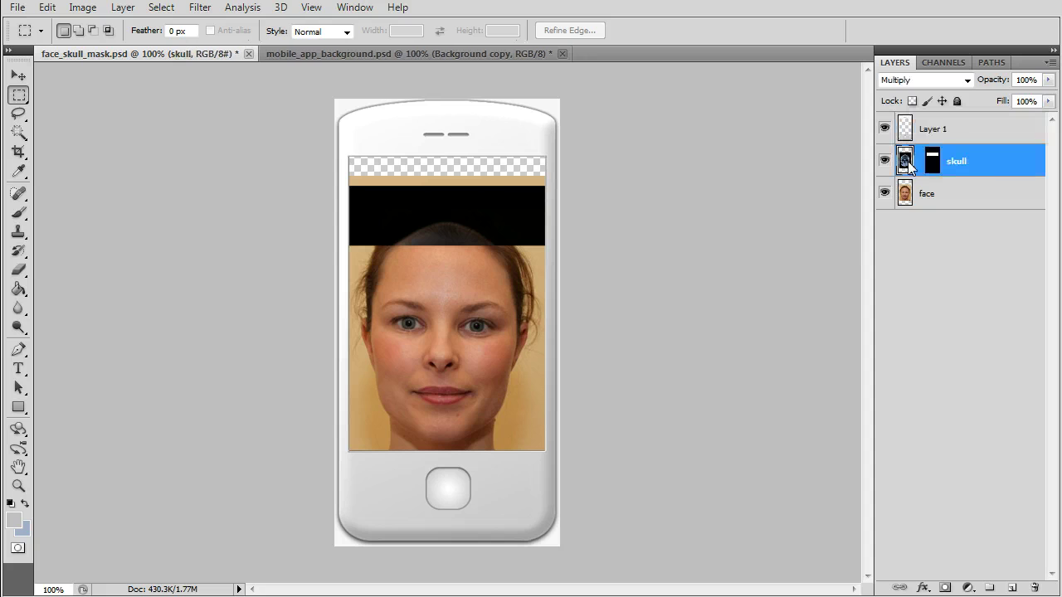
left_click(927, 193, "shift")
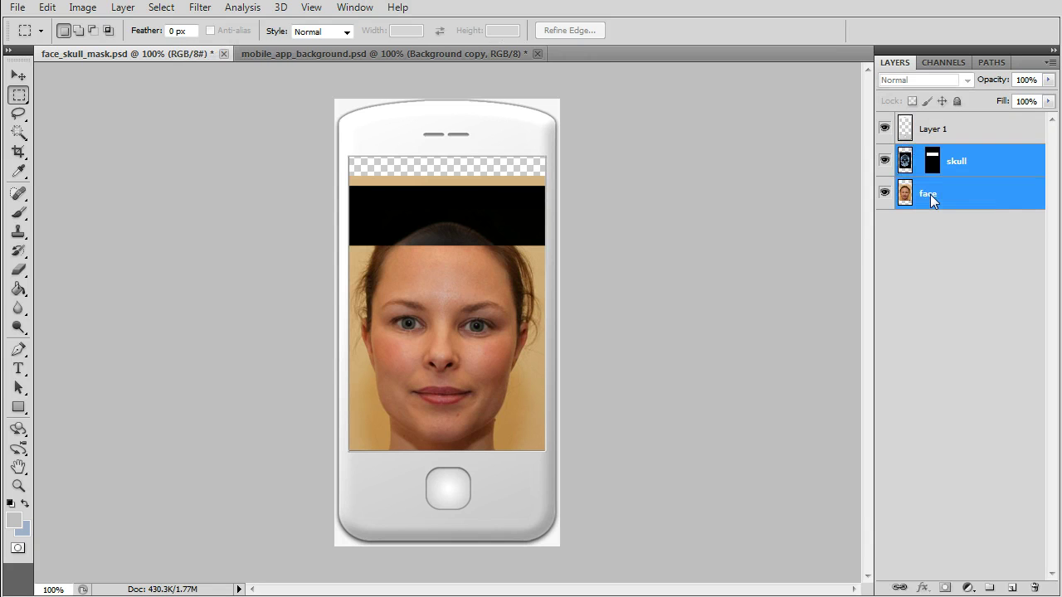
left_click(17, 77)
left_click_drag(438, 338, 440, 320)
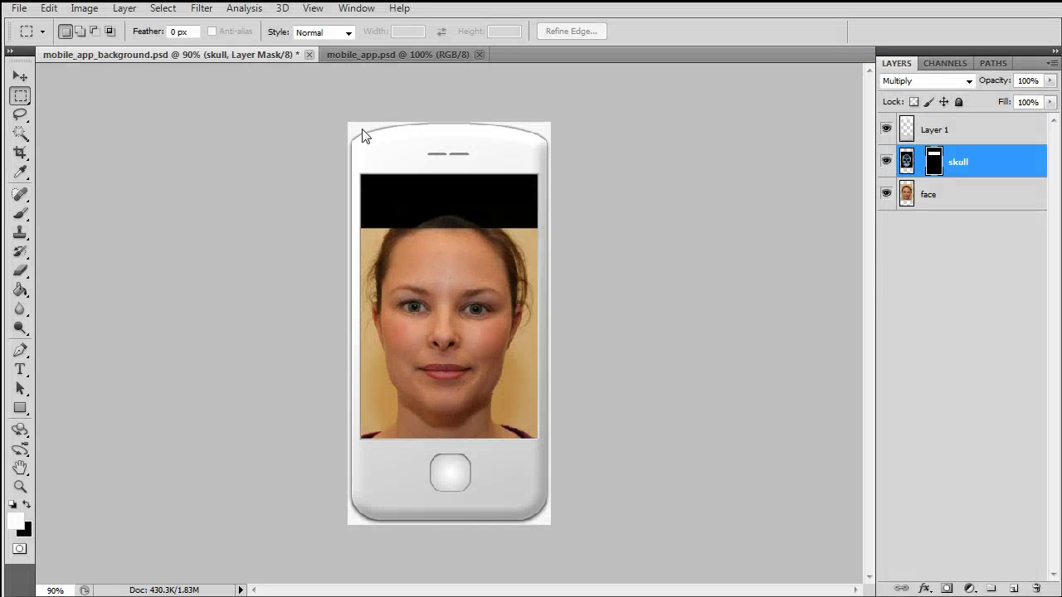
Copy Merged the whole phone composite into mobile_app.psd as Layer 1, then deselect.
left_click_drag(382, 174, 628, 578)
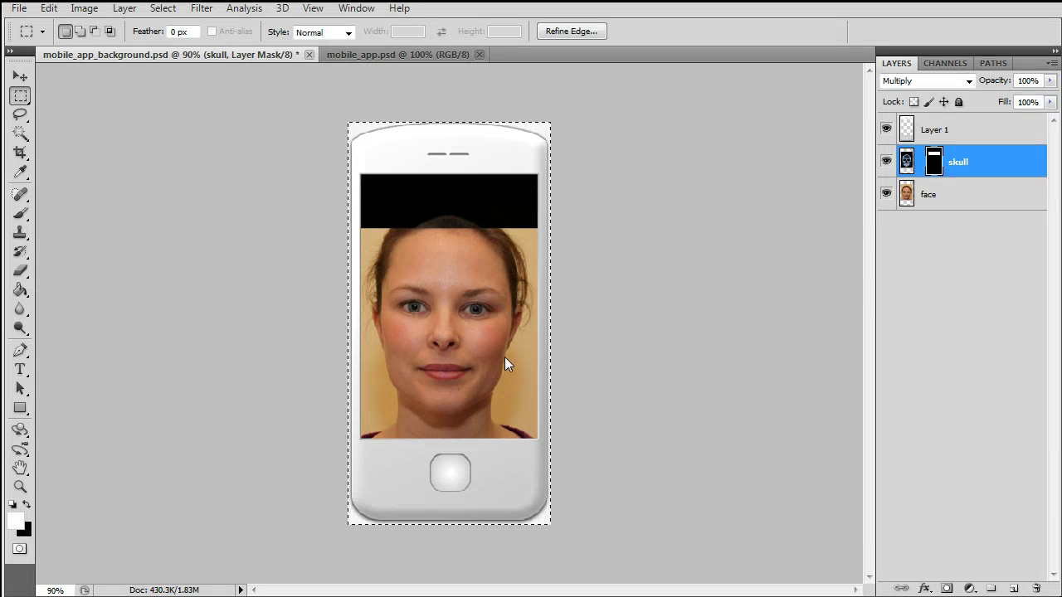
left_click(48, 9)
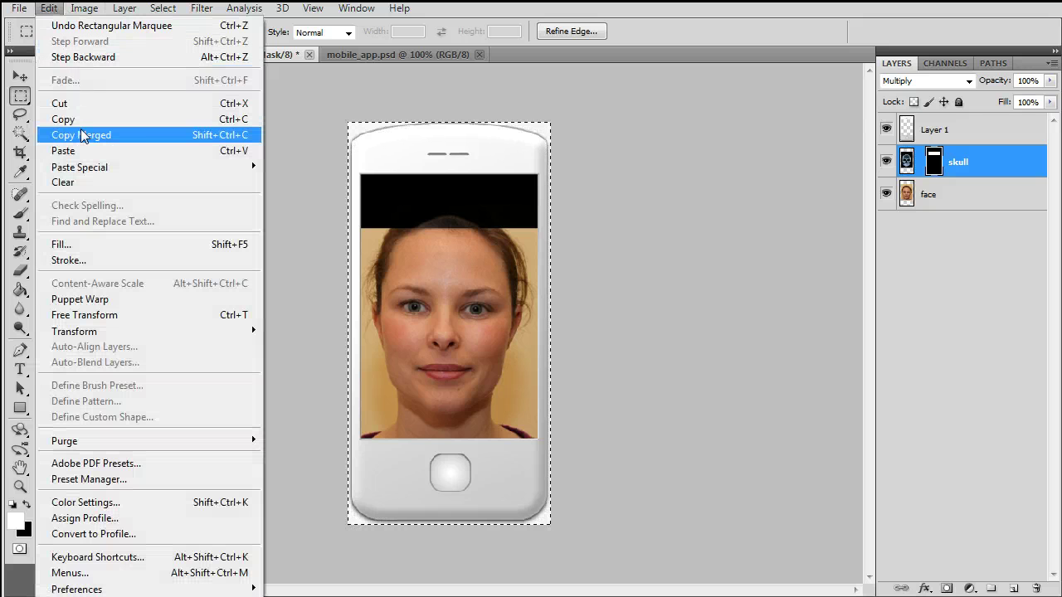
left_click(118, 137)
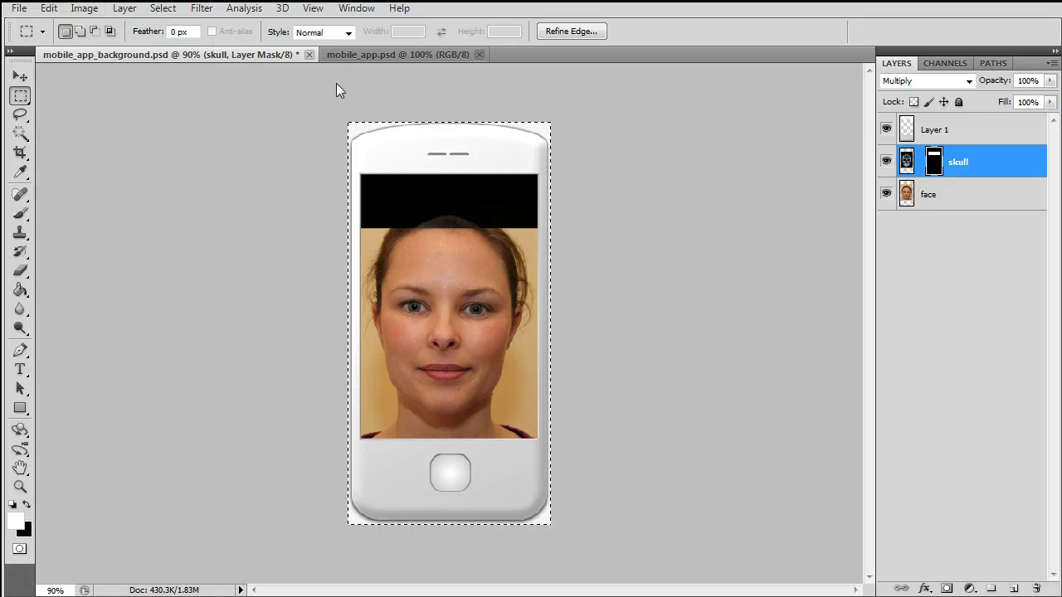
left_click(382, 54)
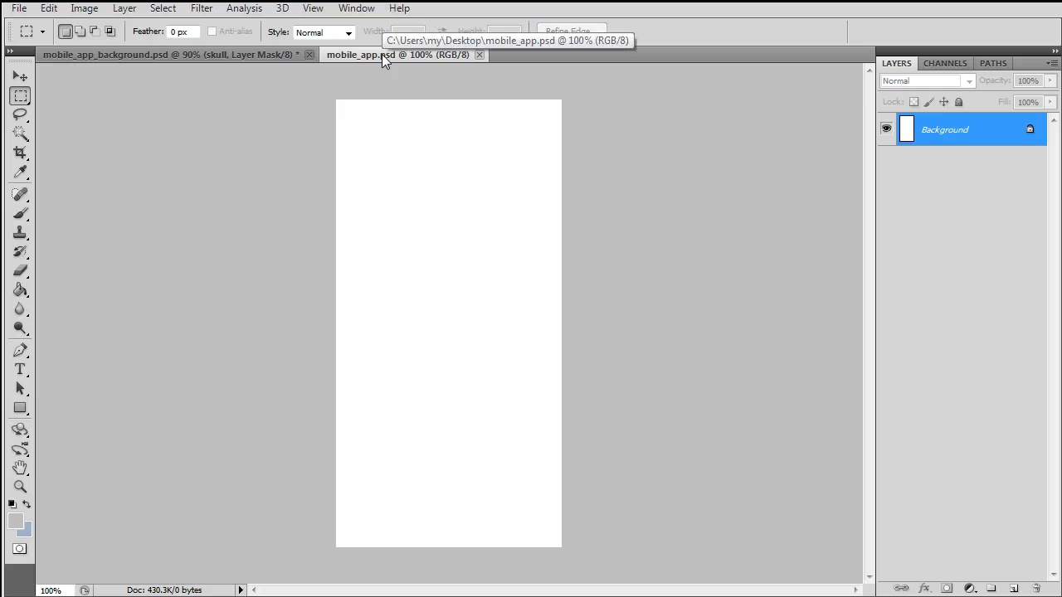
left_click(49, 8)
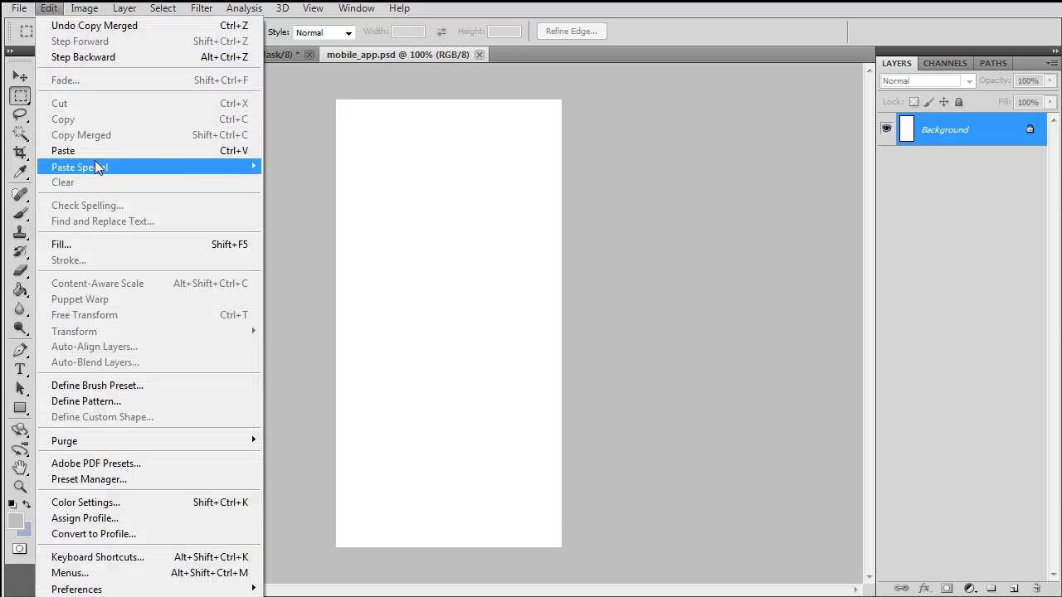
left_click(95, 153)
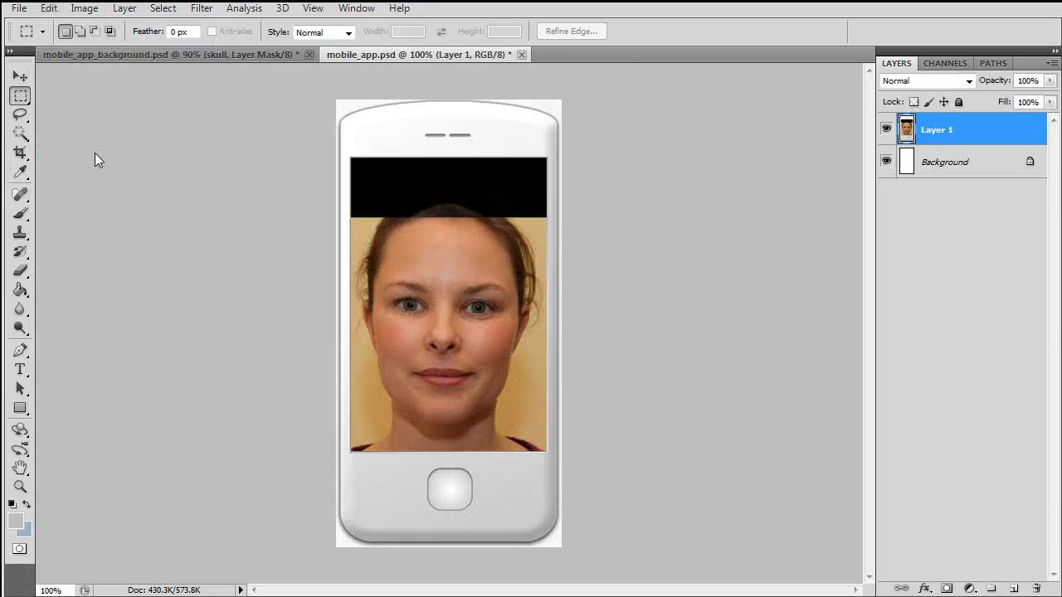
left_click(160, 54)
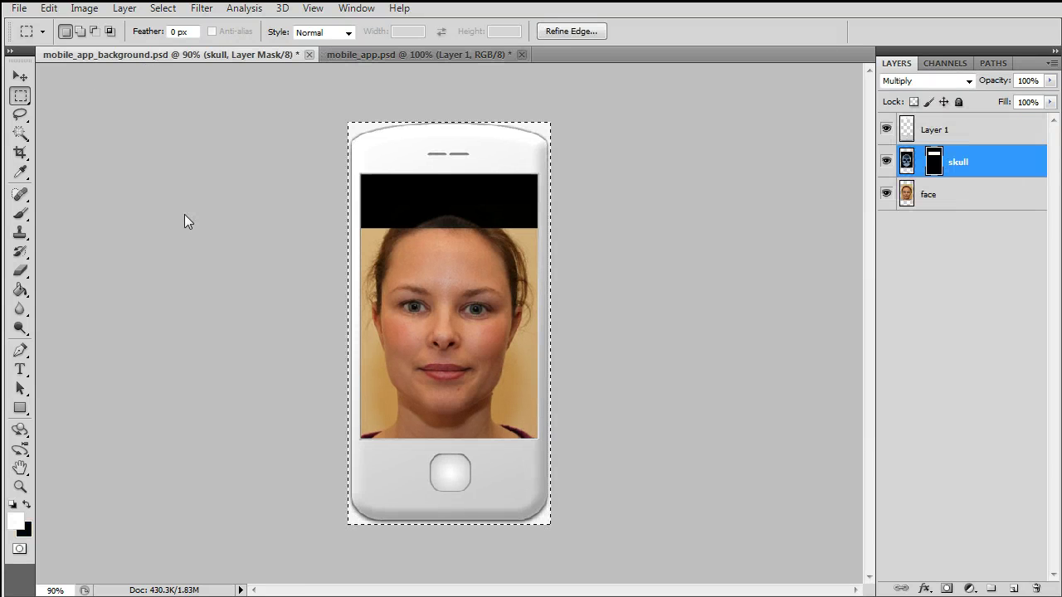
key("ctrl+d")
left_click(20, 75)
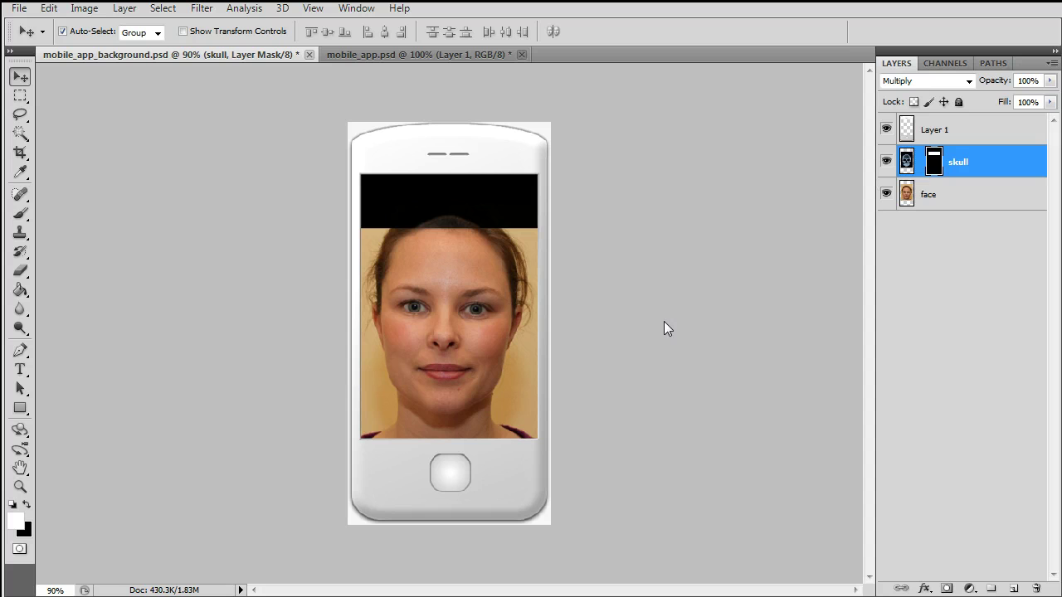
Shift the skull band down a notch and paste a merged snapshot into mobile_app.psd as Layer 2.
key("shift+Down")
key("shift+Down")
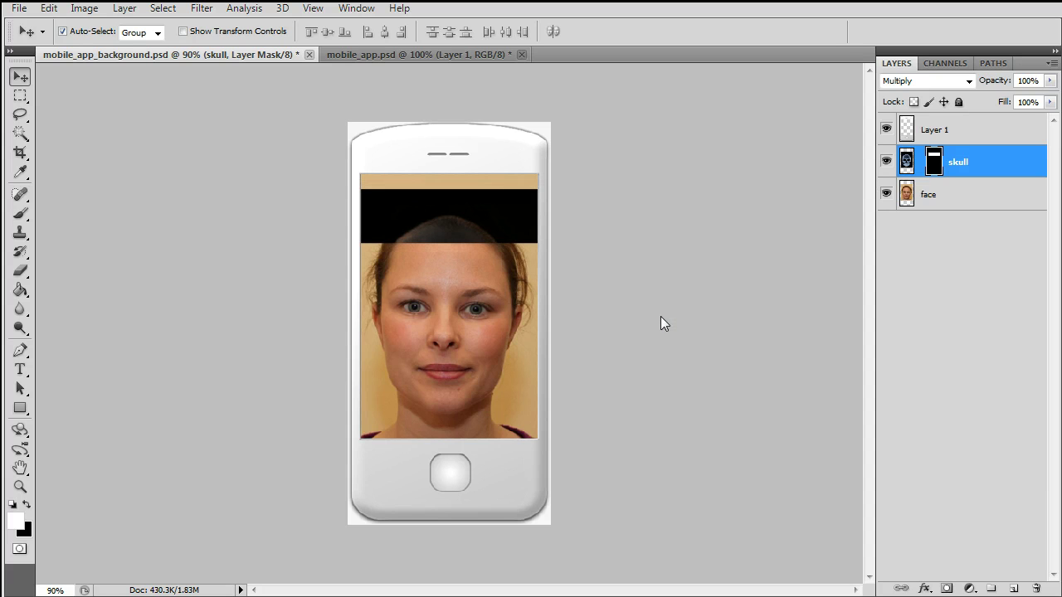
left_click(21, 96)
left_click_drag(333, 111, 610, 540)
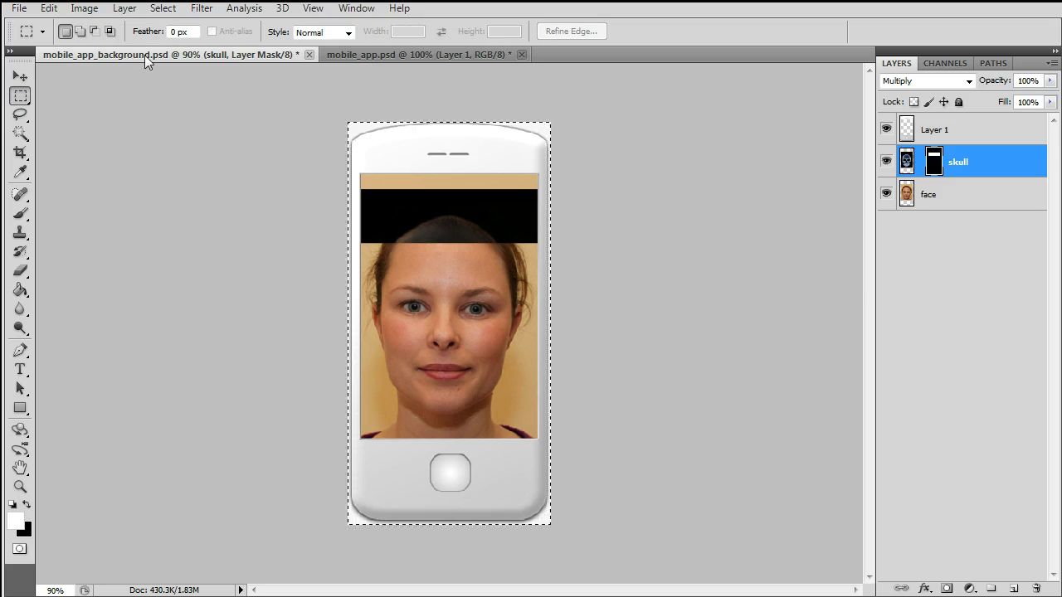
left_click(49, 8)
left_click(99, 137)
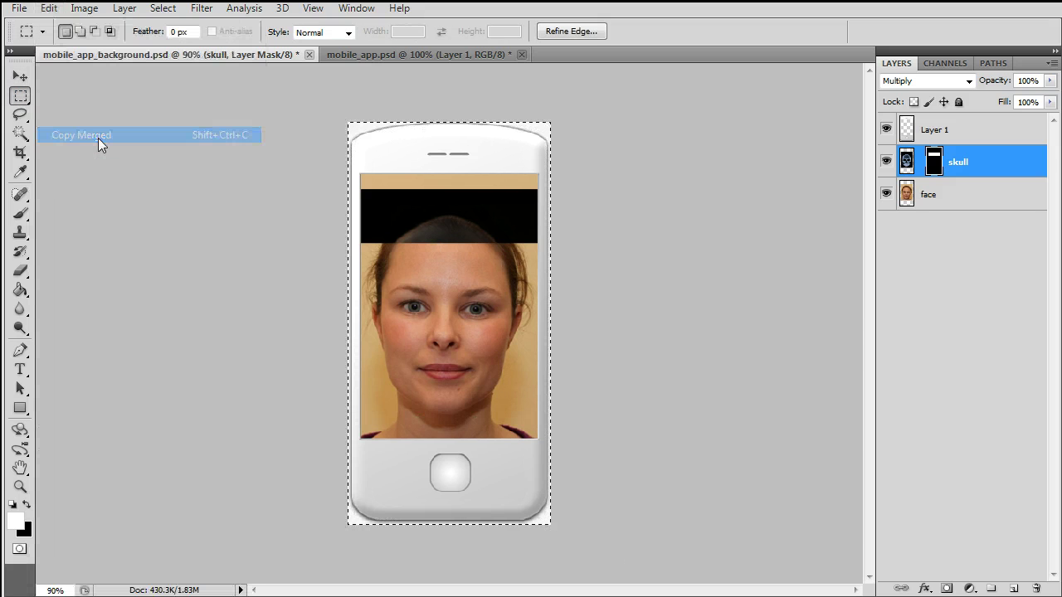
left_click(347, 60)
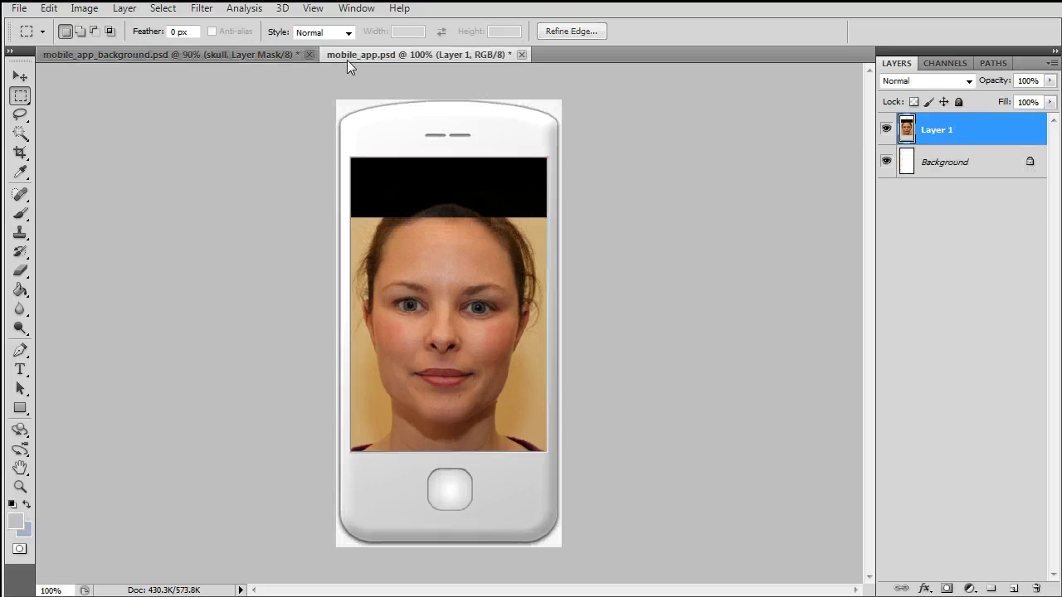
left_click(49, 8)
left_click(83, 152)
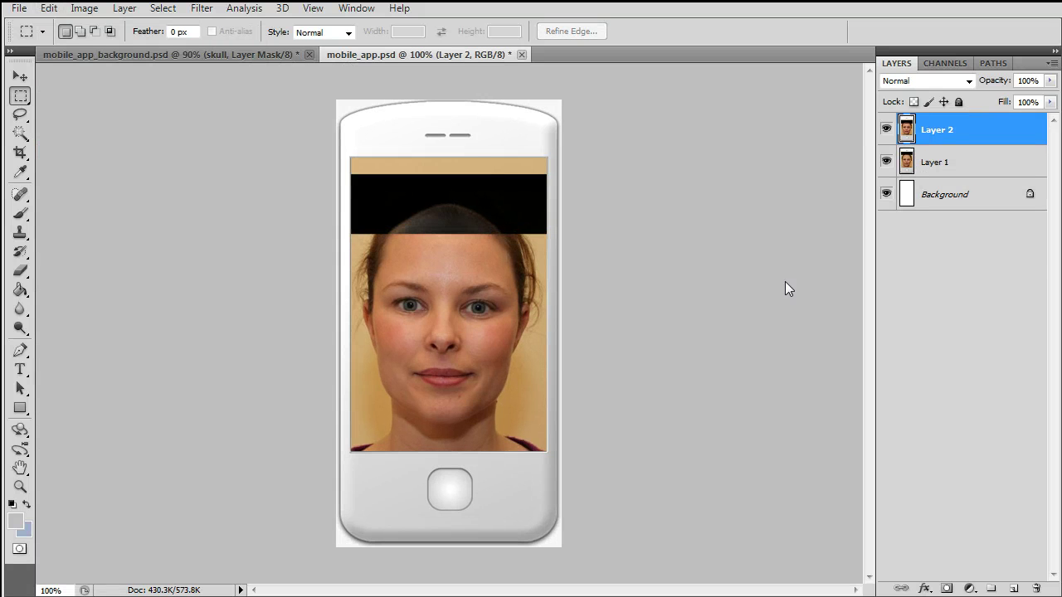
left_click(885, 130)
left_click(886, 129)
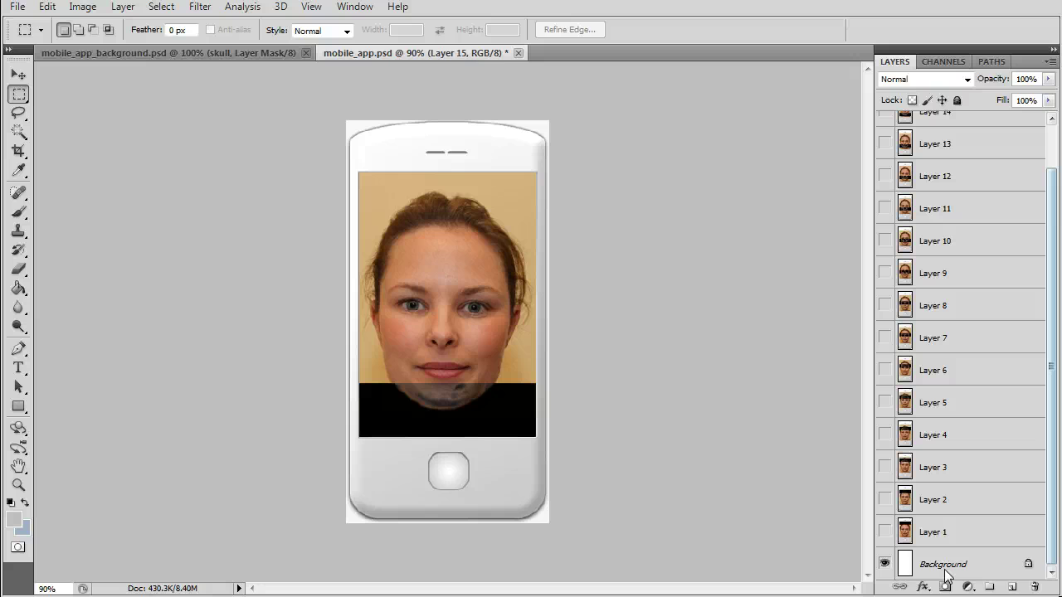
Delete the white Background layer from mobile_app.psd, confirming with Yes.
left_click(945, 572)
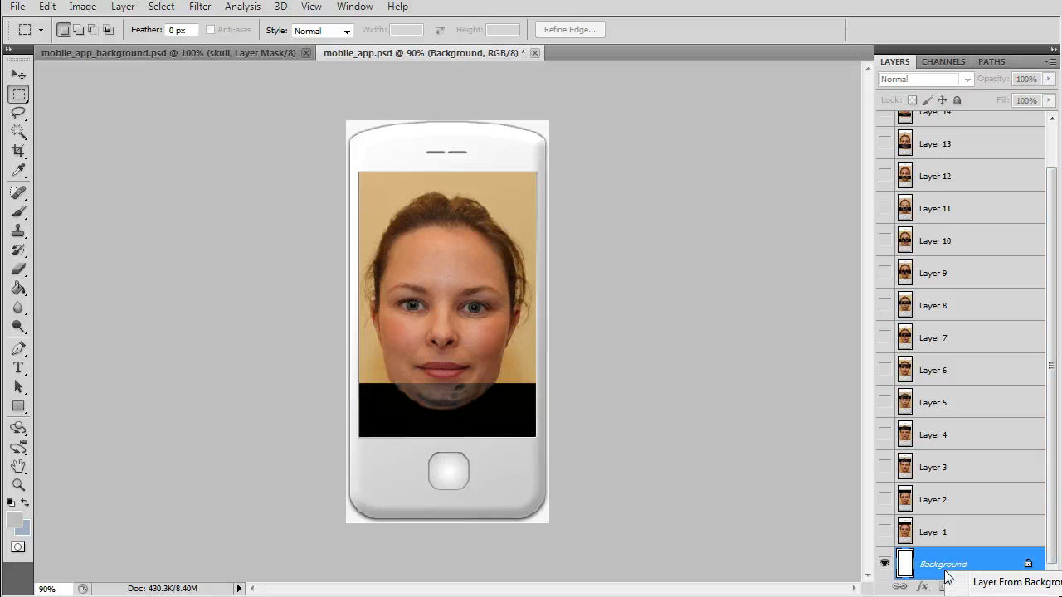
left_click(1033, 586)
left_click(436, 226)
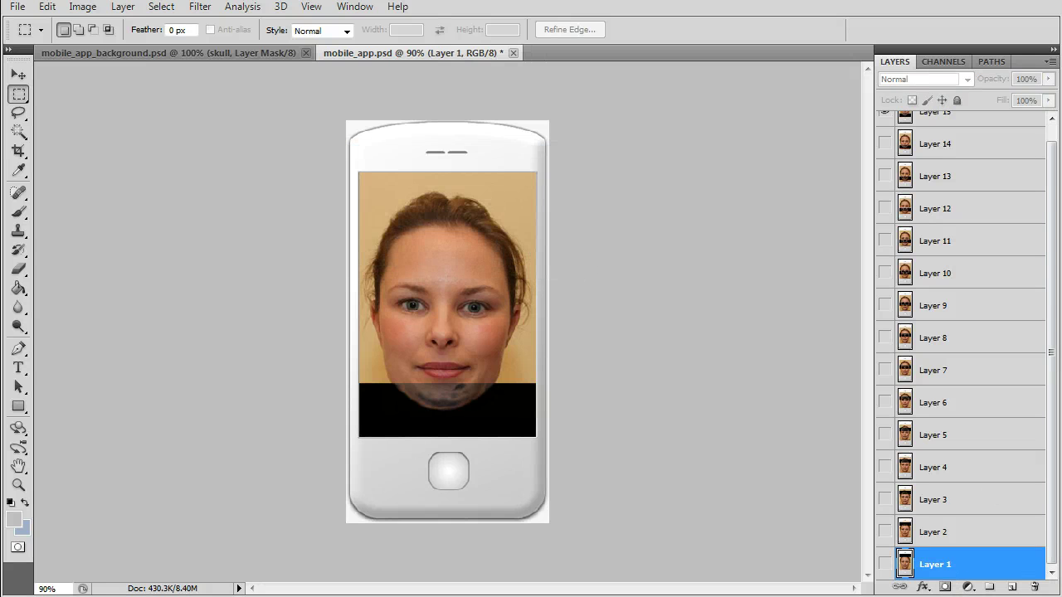
scroll(1055, 413, "up", 1)
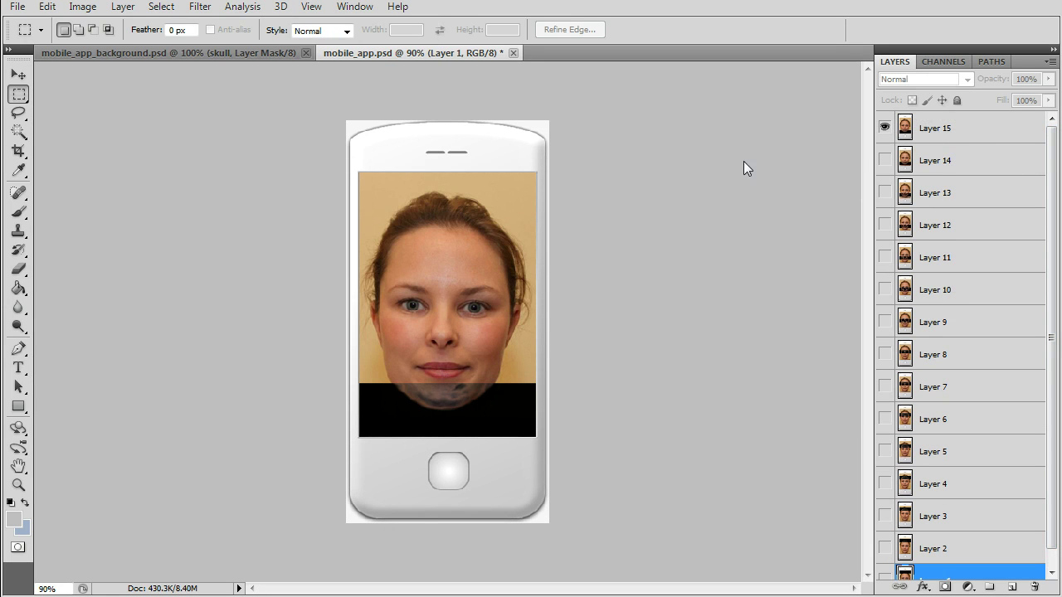
left_click(355, 6)
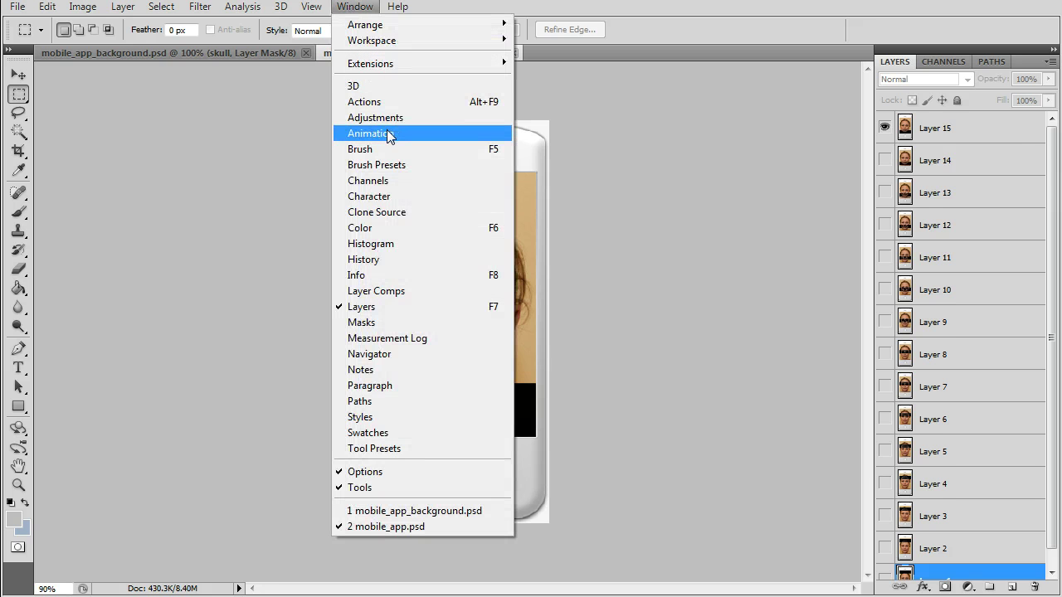
Turn Layers 1–15 into 15 animation frames with Make Frames From Layers.
left_click(386, 131)
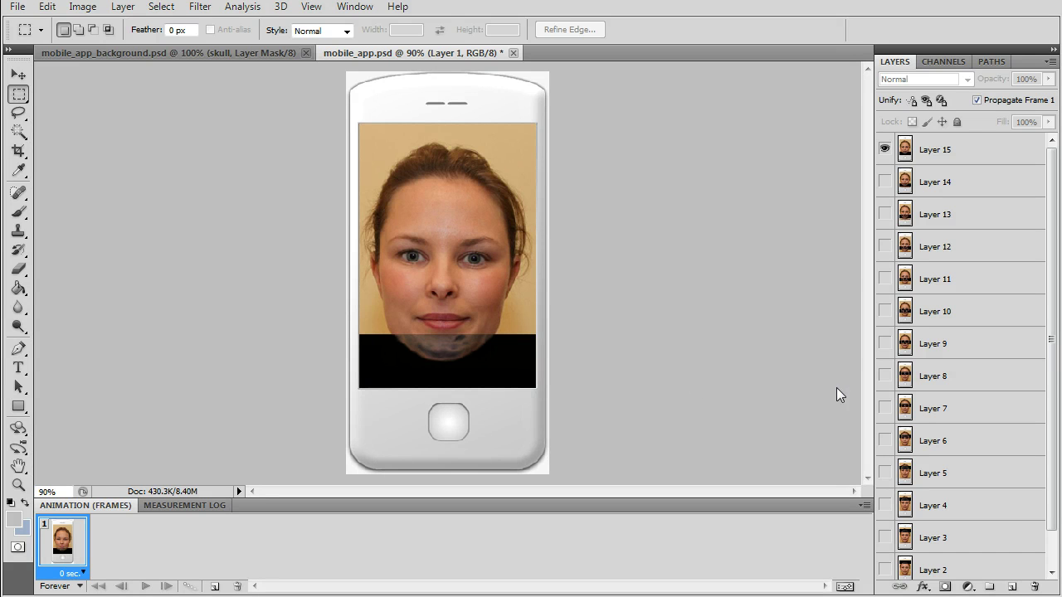
left_click(864, 505)
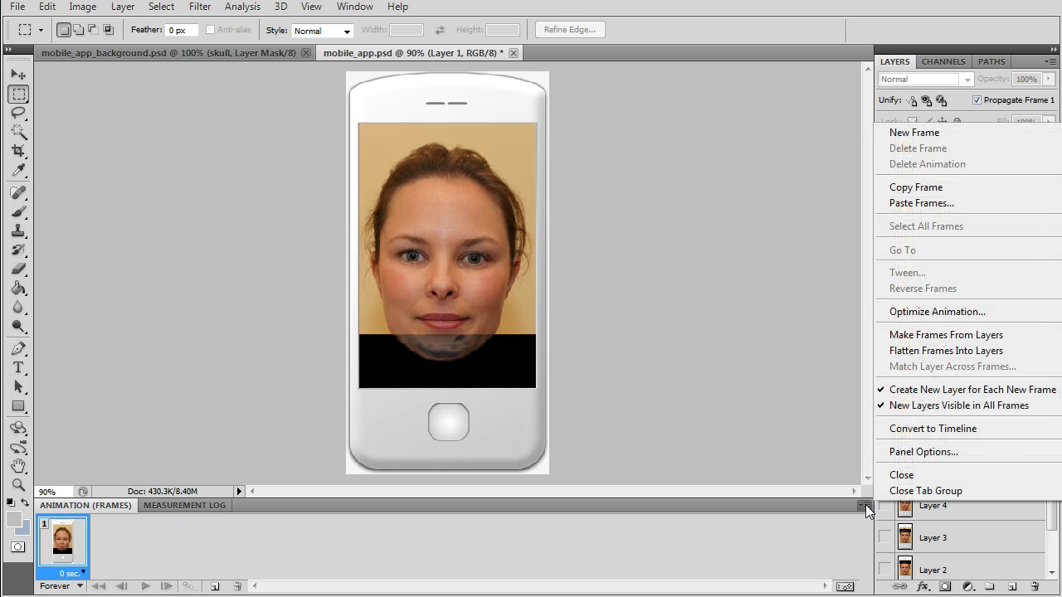
left_click(943, 336)
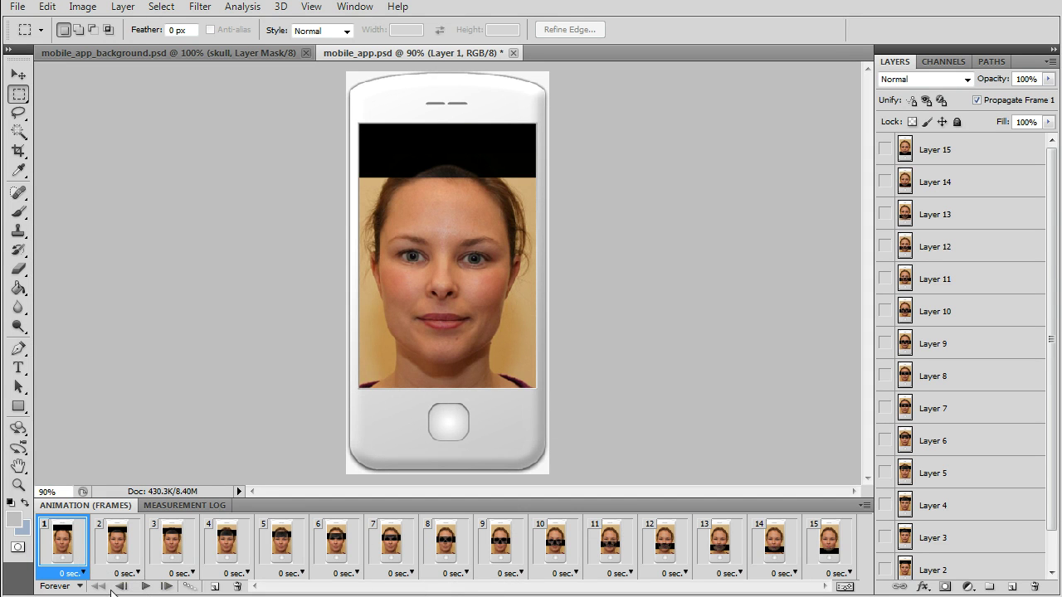
Preview the animation, then give all 15 frames a 0.1-second delay.
left_click(146, 587)
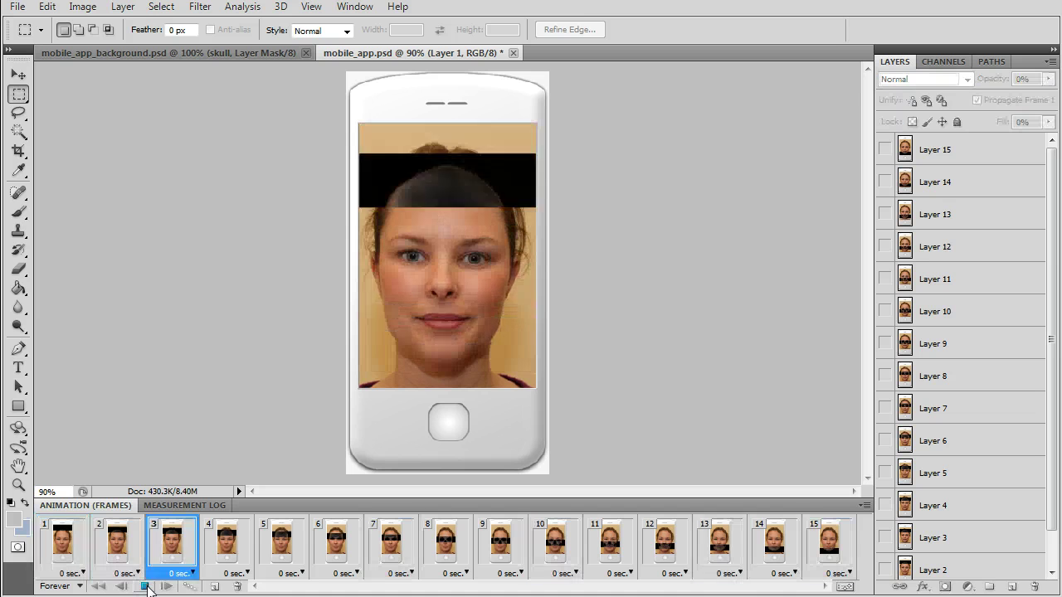
left_click(146, 586)
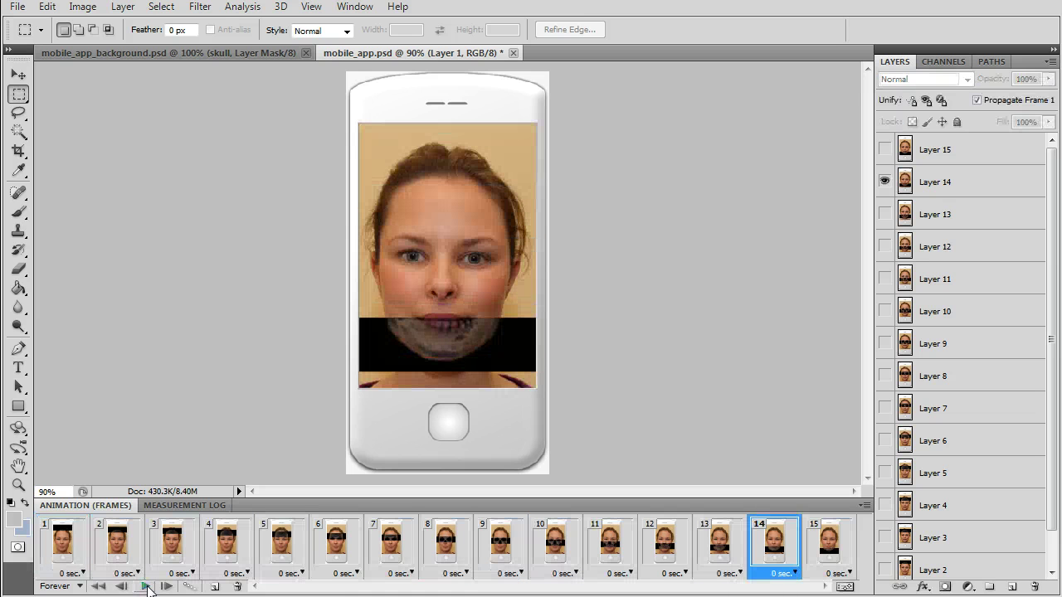
left_click(76, 554)
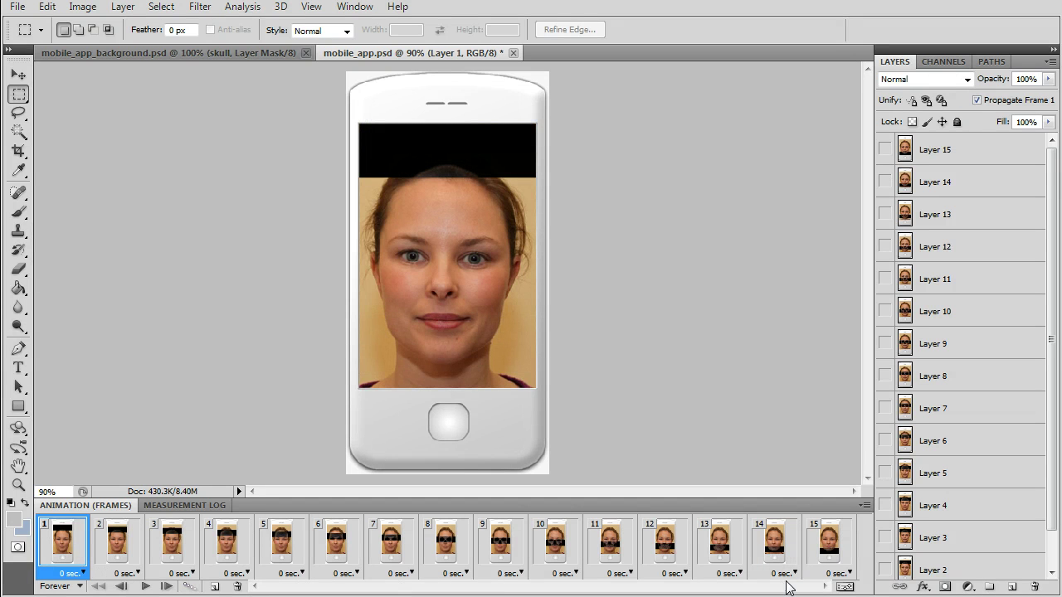
left_click(828, 544, "shift")
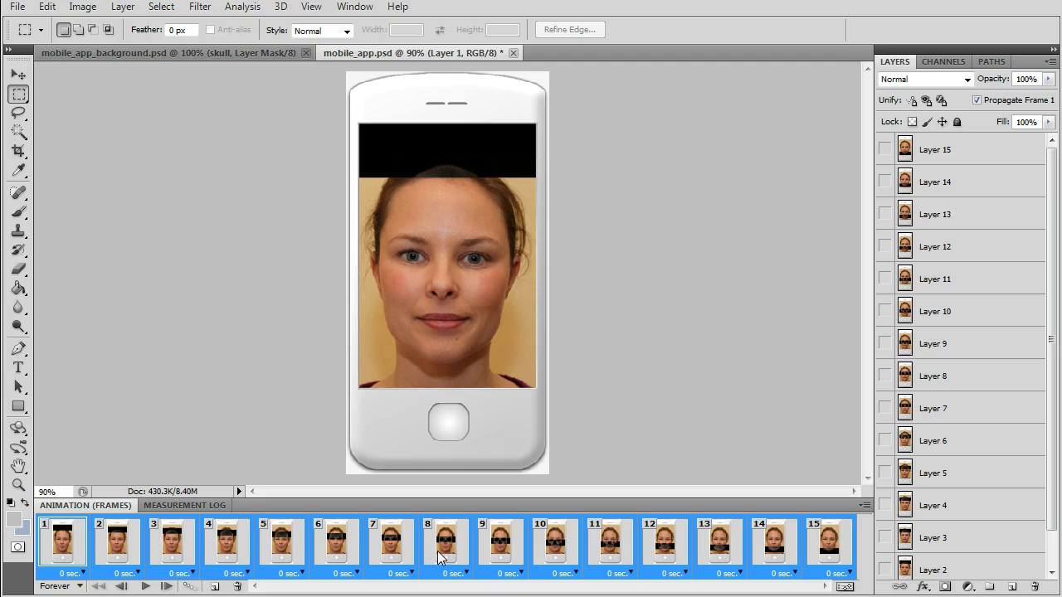
left_click(397, 573)
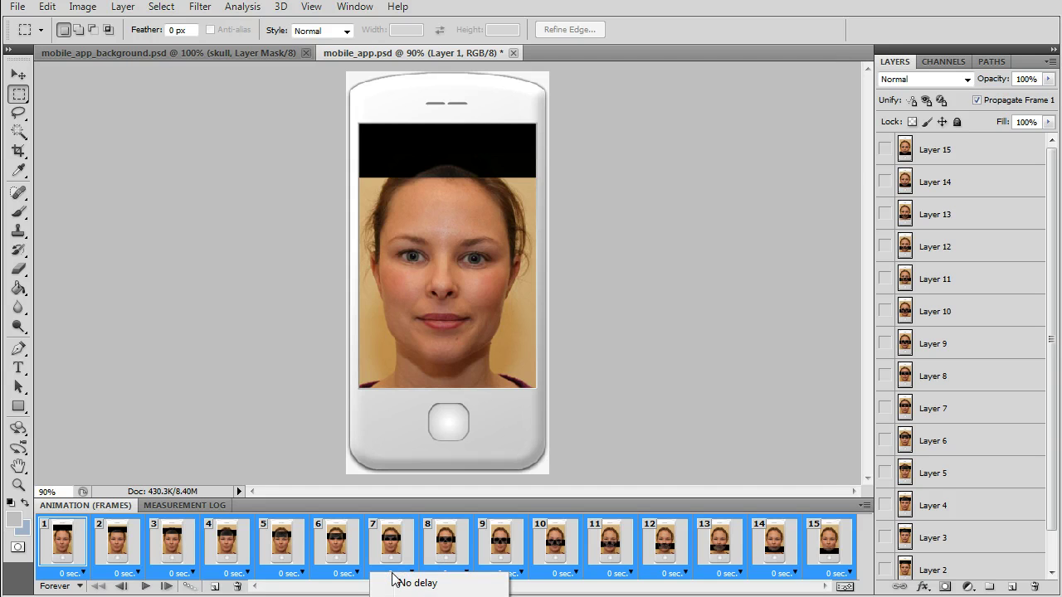
Replay the animation at the 0.1-second timing and reselect all 15 frames.
left_click(144, 587)
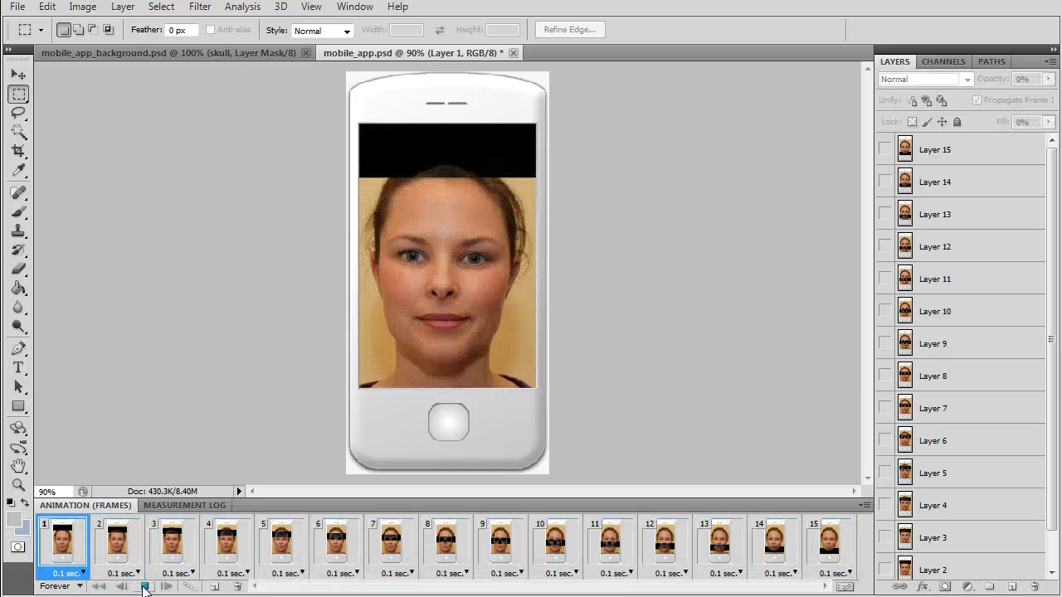
left_click(145, 586)
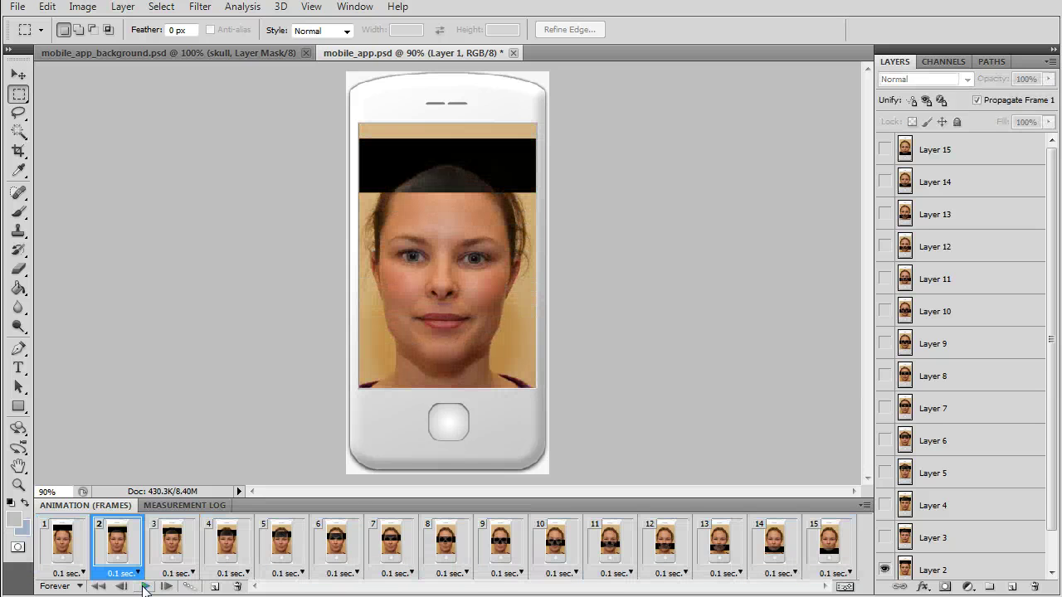
left_click(70, 552)
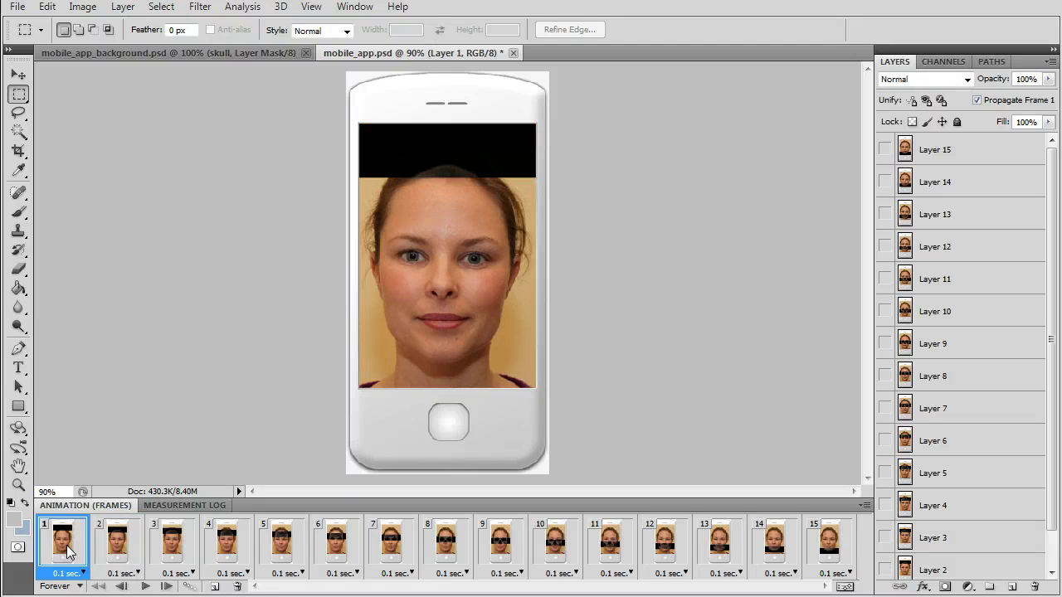
left_click(839, 557, "shift")
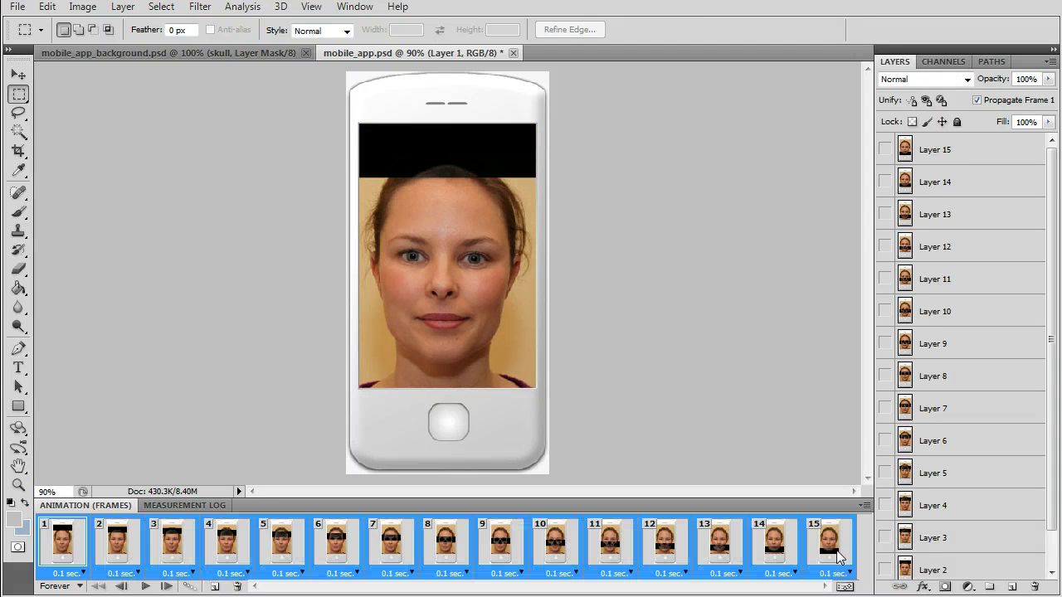
left_click(864, 505)
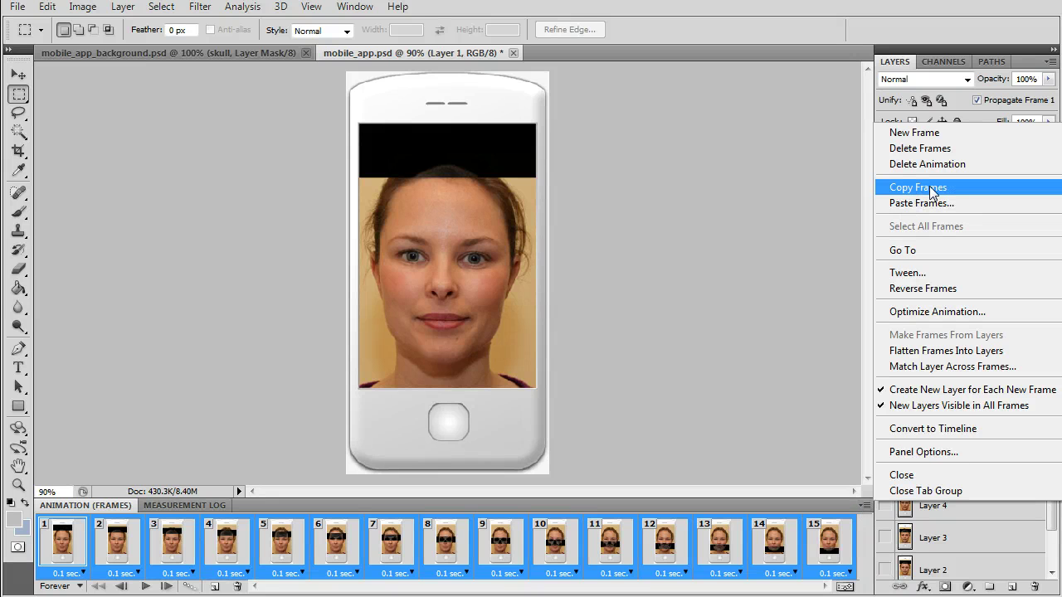
Copy all 15 frames and paste them after frame 15 for 30 frames.
left_click(967, 189)
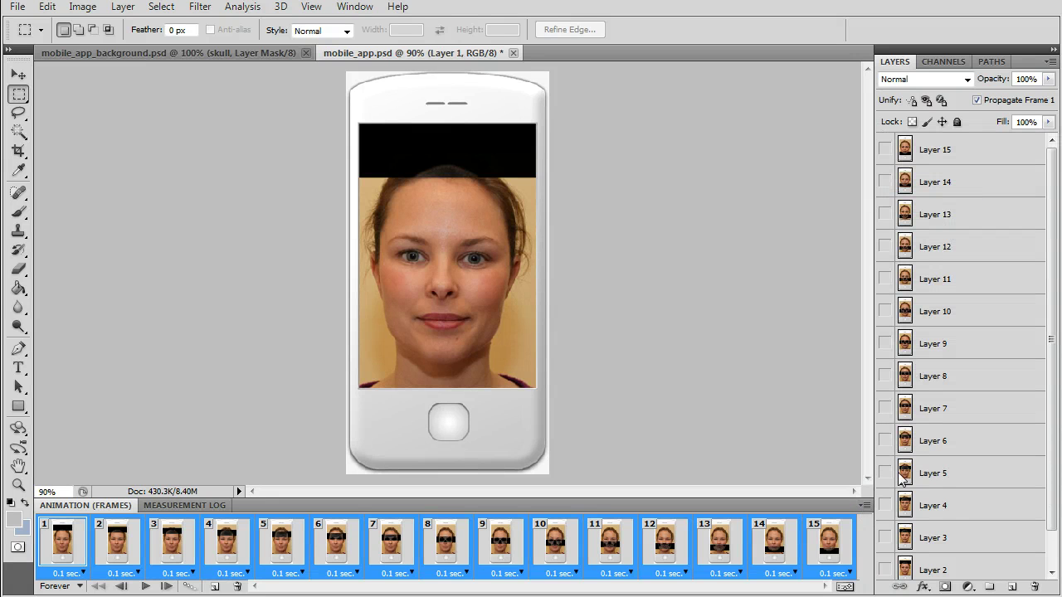
left_click(834, 556)
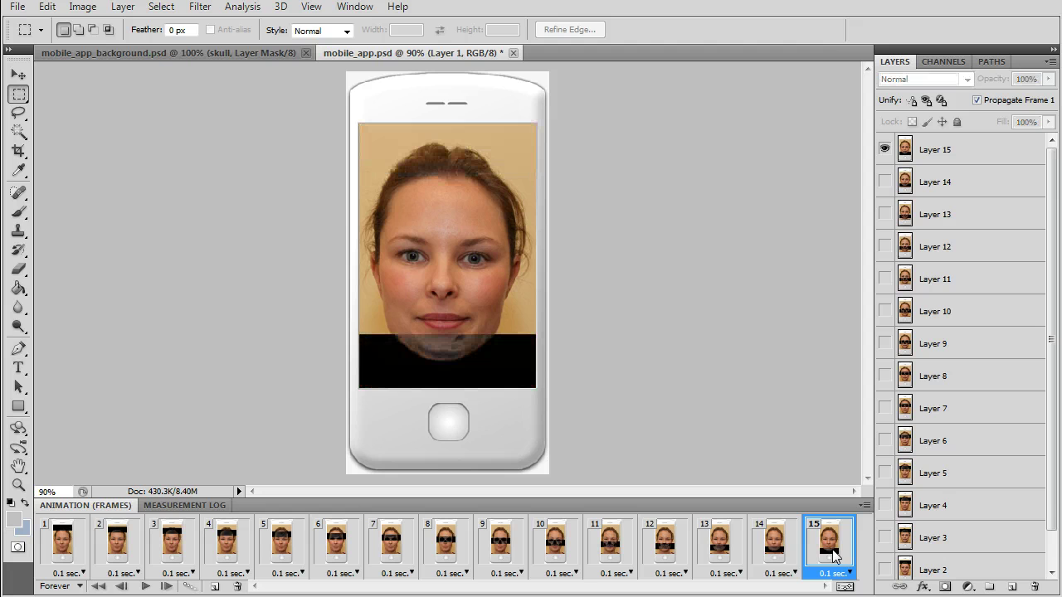
left_click(865, 505)
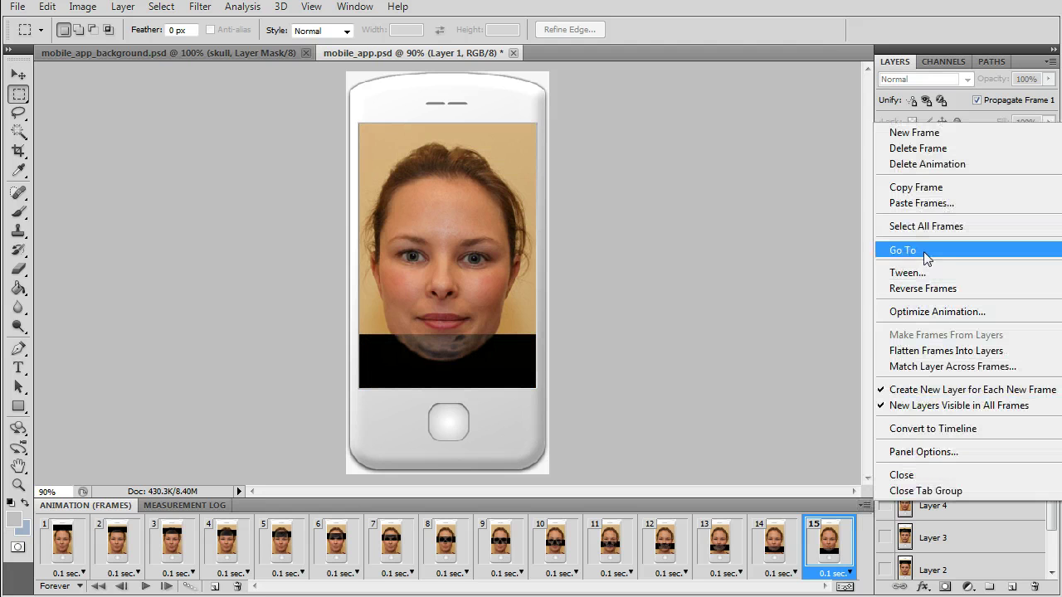
left_click(973, 204)
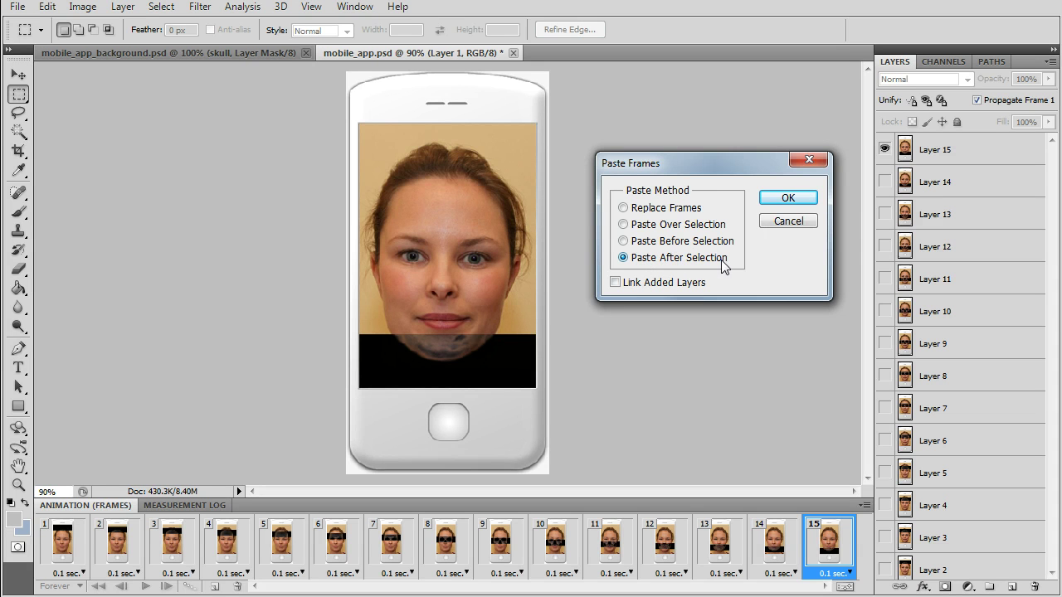
left_click(786, 200)
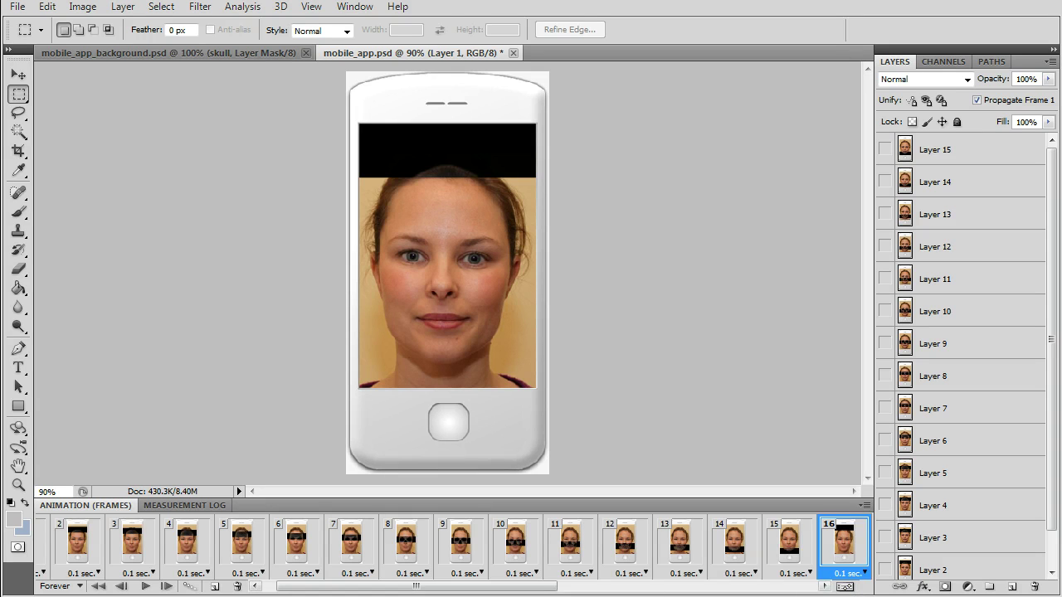
left_click_drag(501, 588, 760, 591)
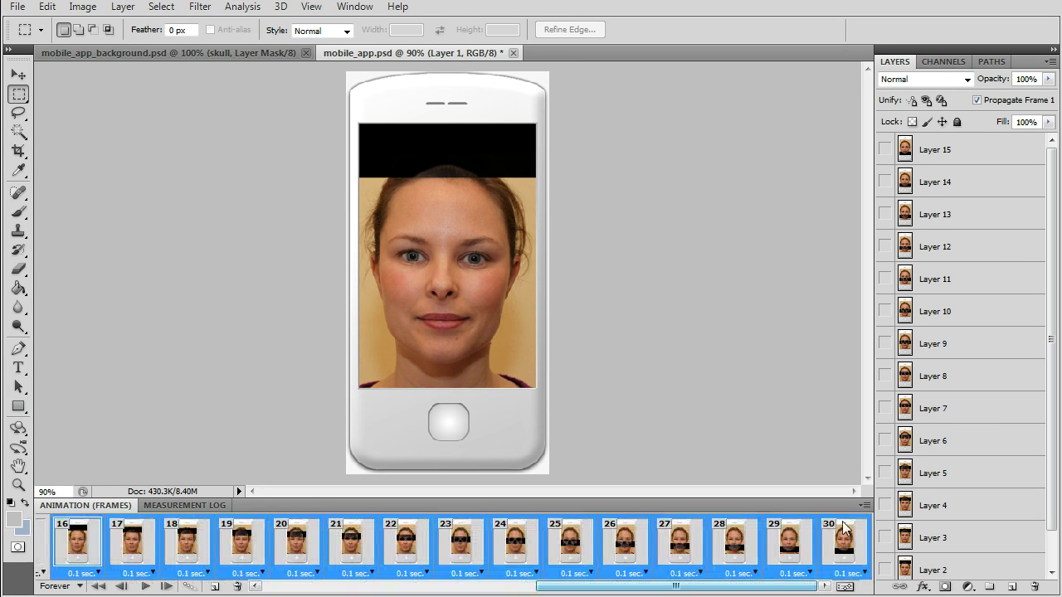
Reverse frames 16–30 with Reverse Frames and preview the full 30-frame loop.
left_click(864, 505)
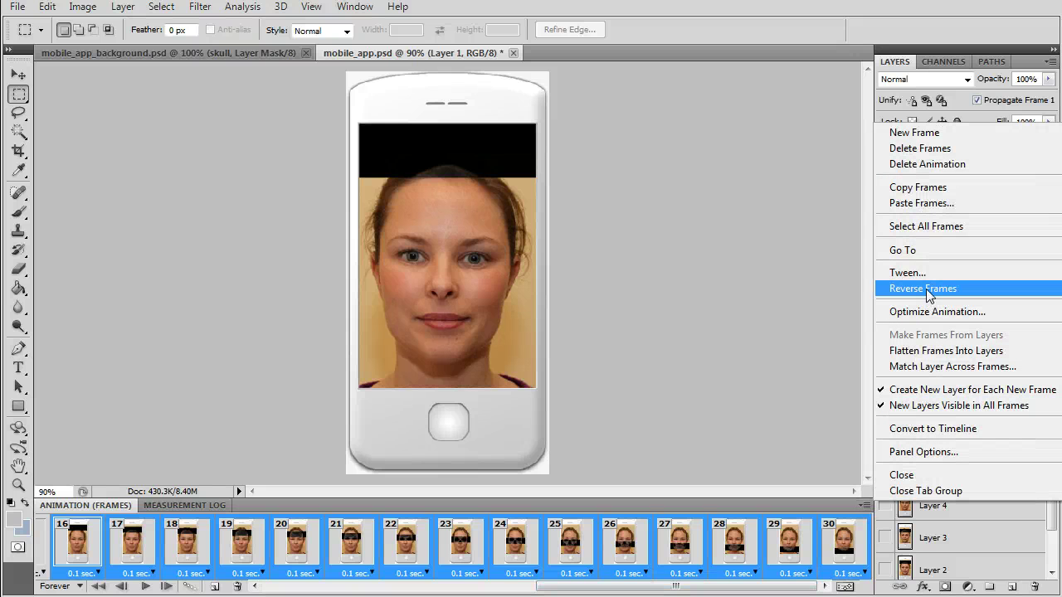
left_click(972, 288)
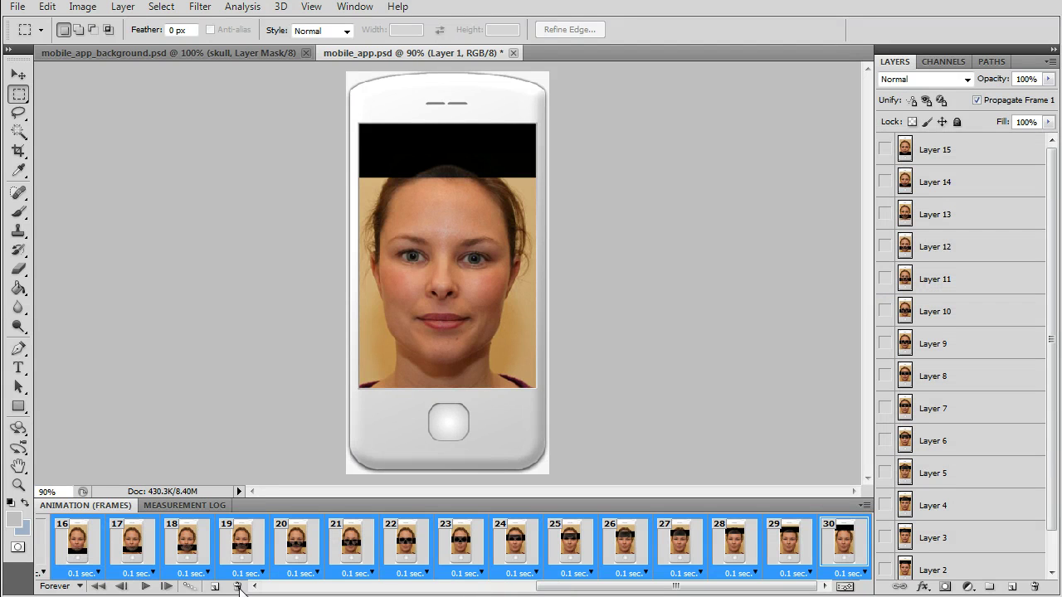
left_click(146, 586)
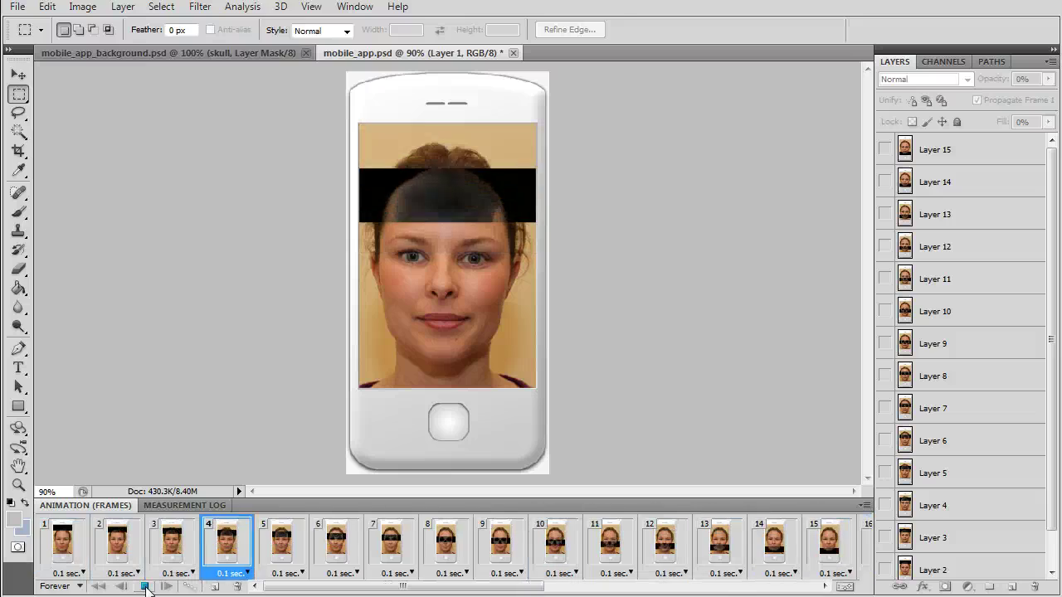
left_click(144, 586)
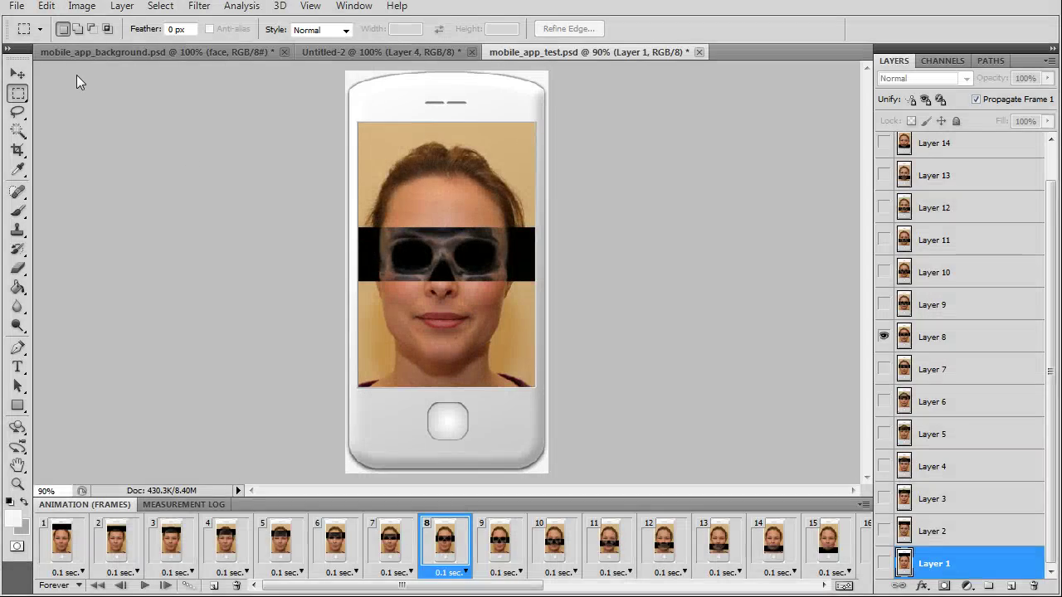
Open Save for Web & Devices and preview the GIF in a browser.
left_click(16, 6)
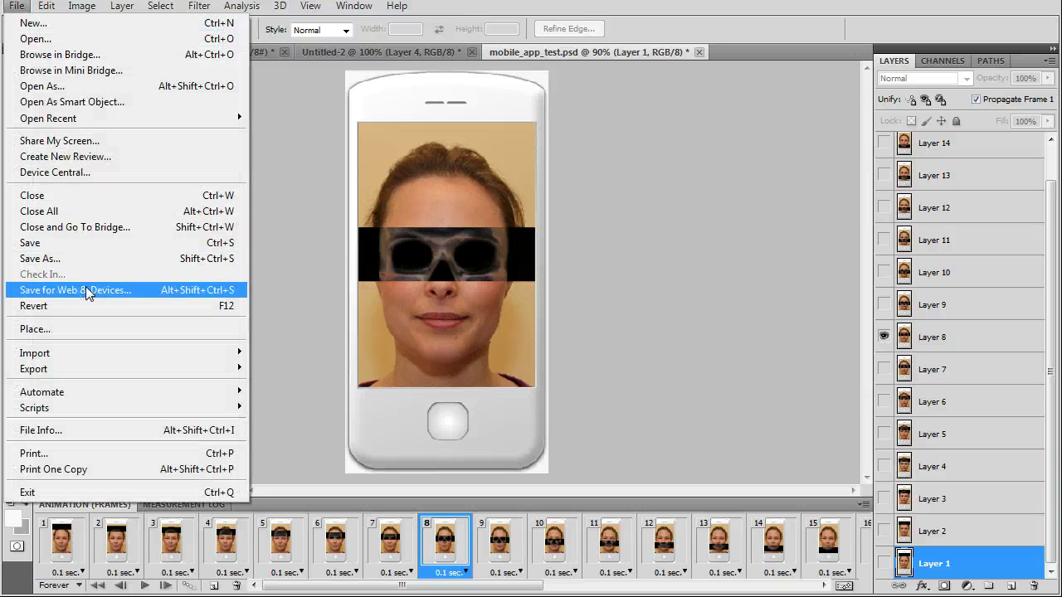
left_click(145, 289)
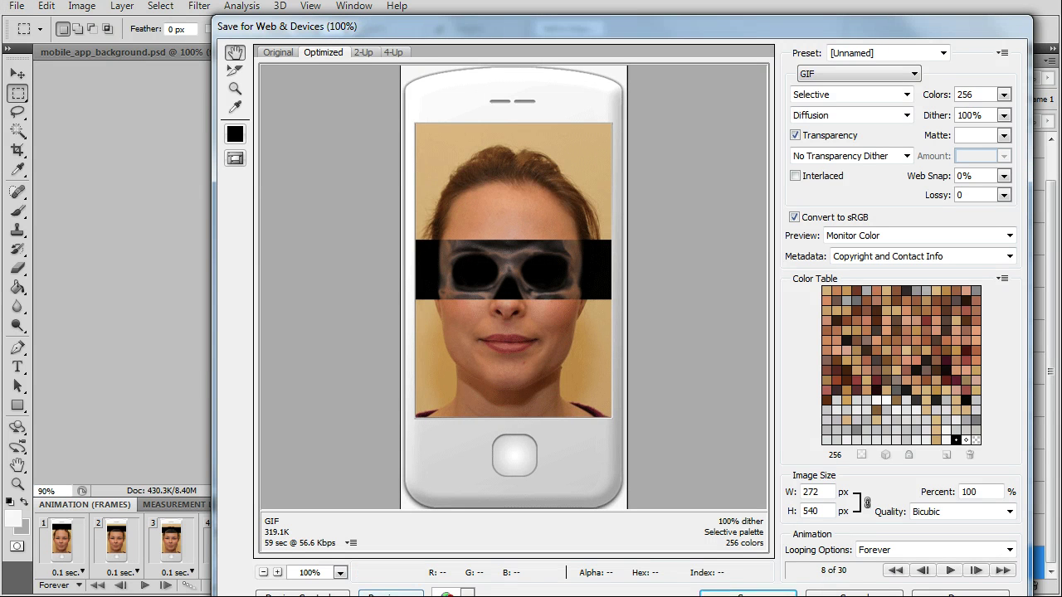
left_click_drag(437, 33, 338, 1)
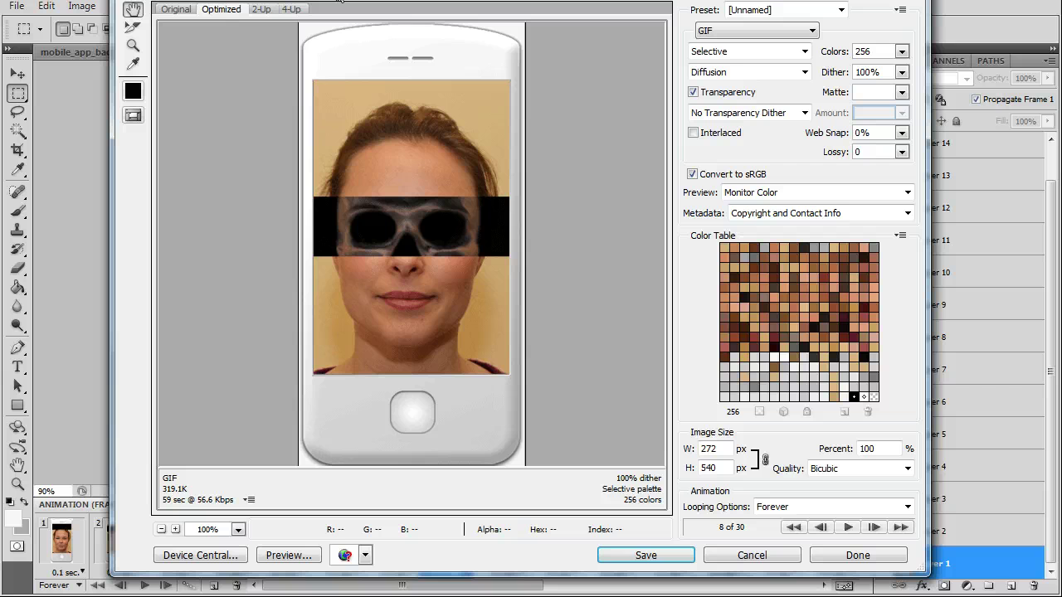
left_click(287, 561)
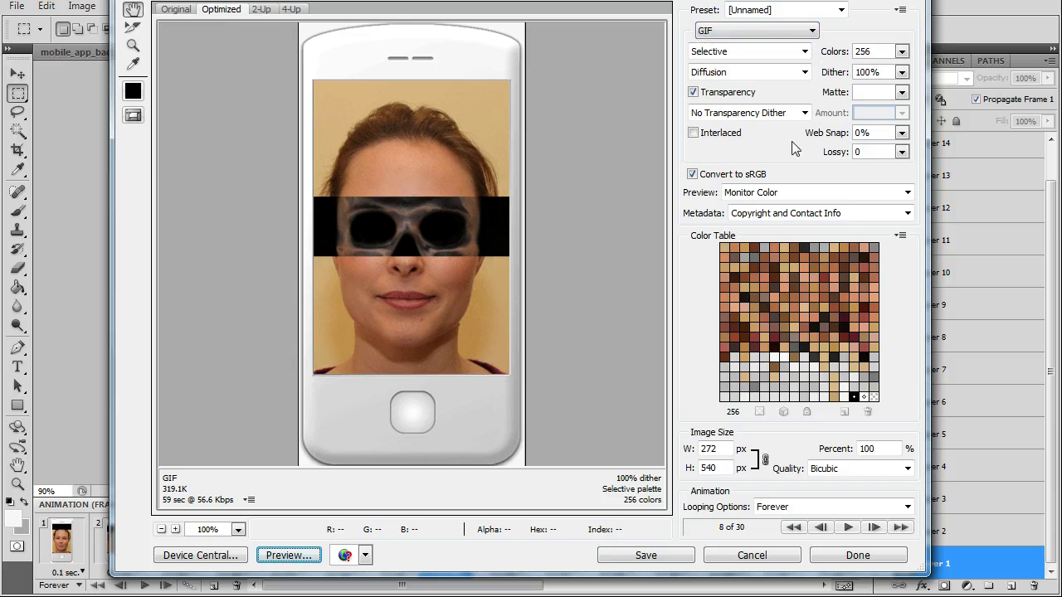
Scale the export image size to 50 percent, 136 × 270 px.
double_click(867, 449)
type("50")
key("Return")
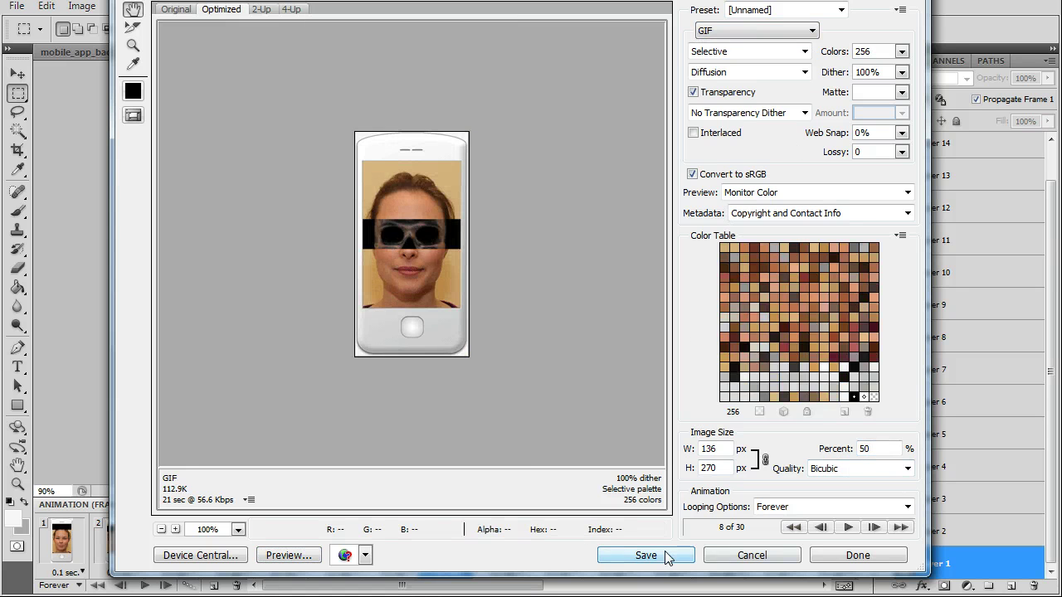